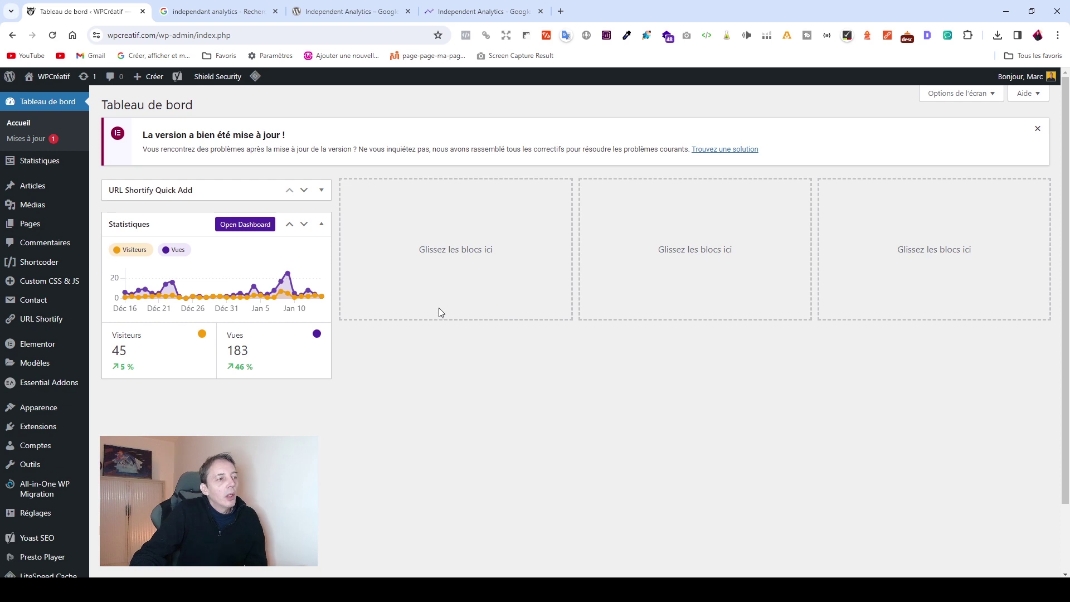
- Search the directory of new WordPress extensions for "Independent Analytics"
mouse_move(273, 293)
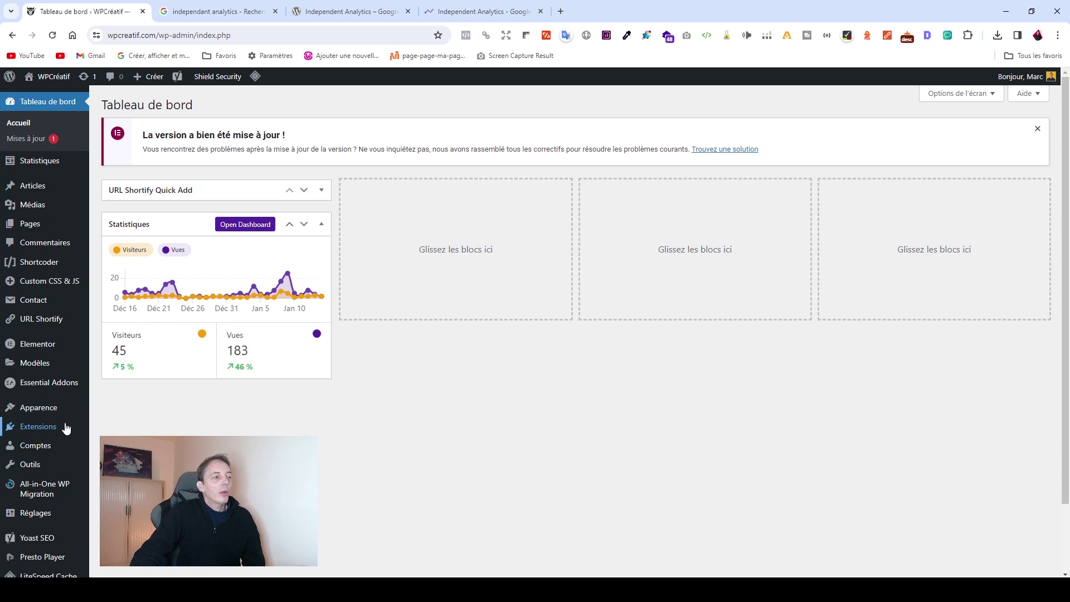
click(40, 426)
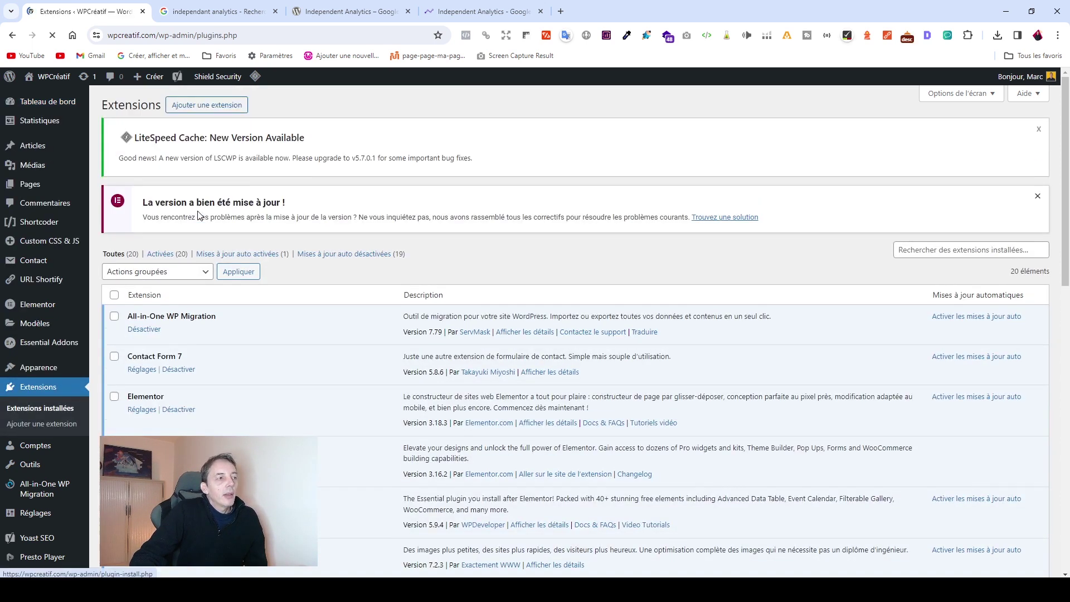
click(198, 107)
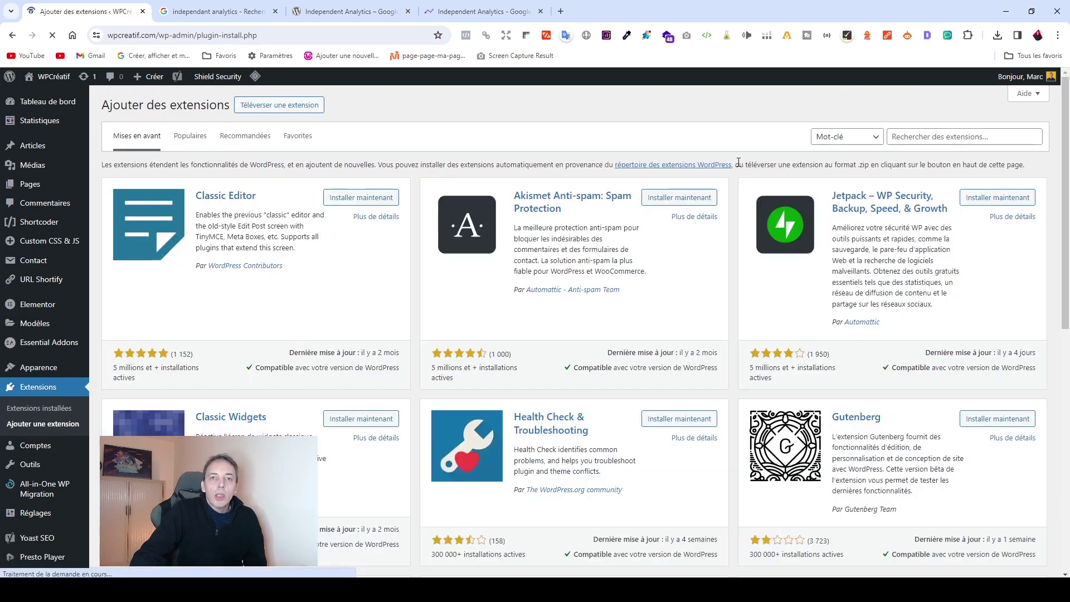
right_click(970, 139)
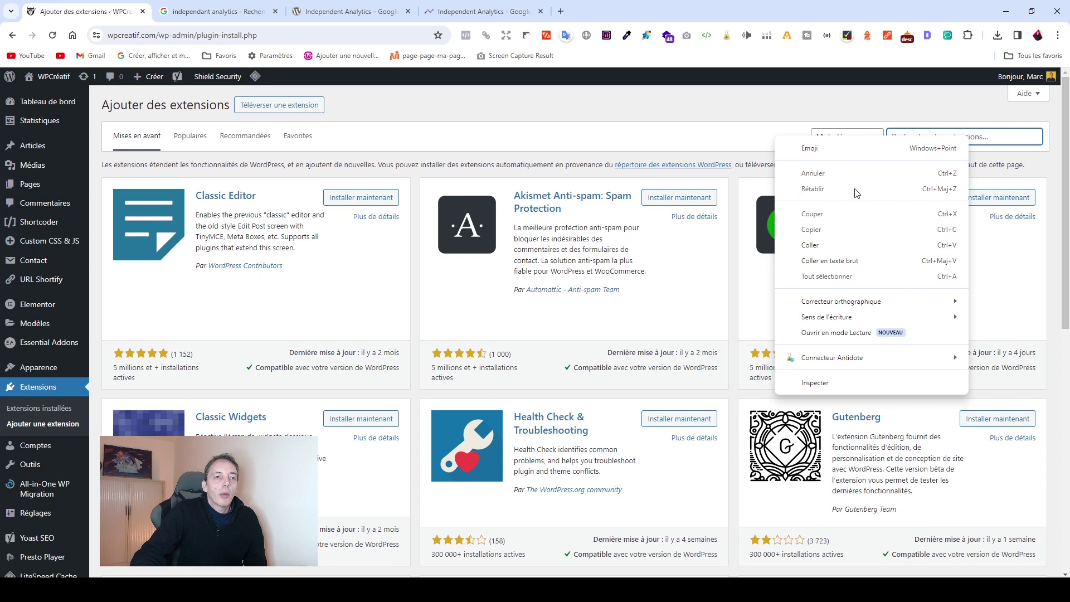
click(810, 245)
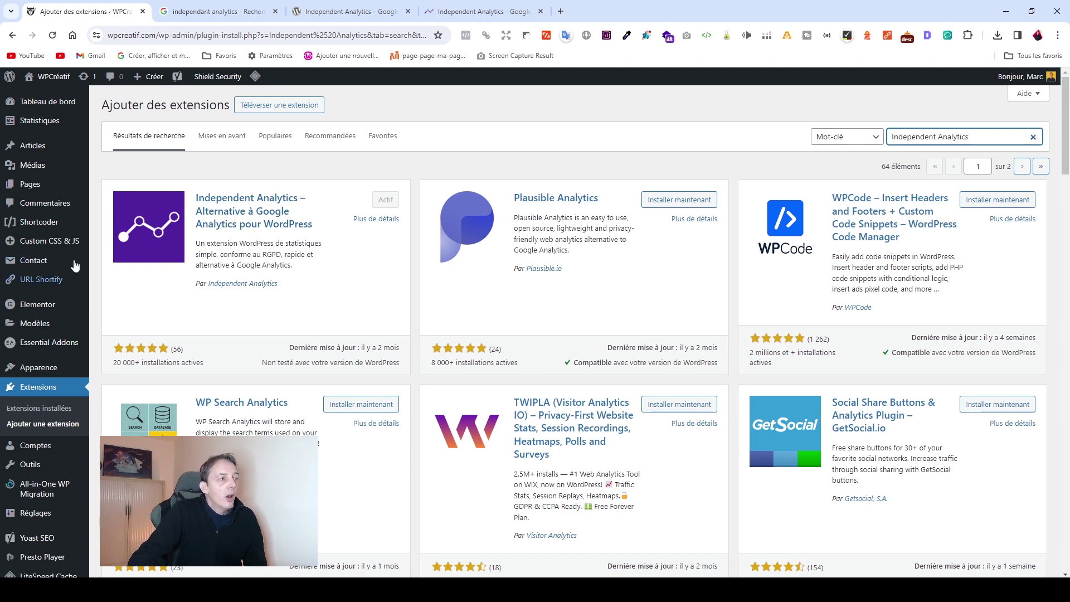
- Return to the WordPress dashboard and open the full Independent Analytics dashboard from its statistics block
click(47, 101)
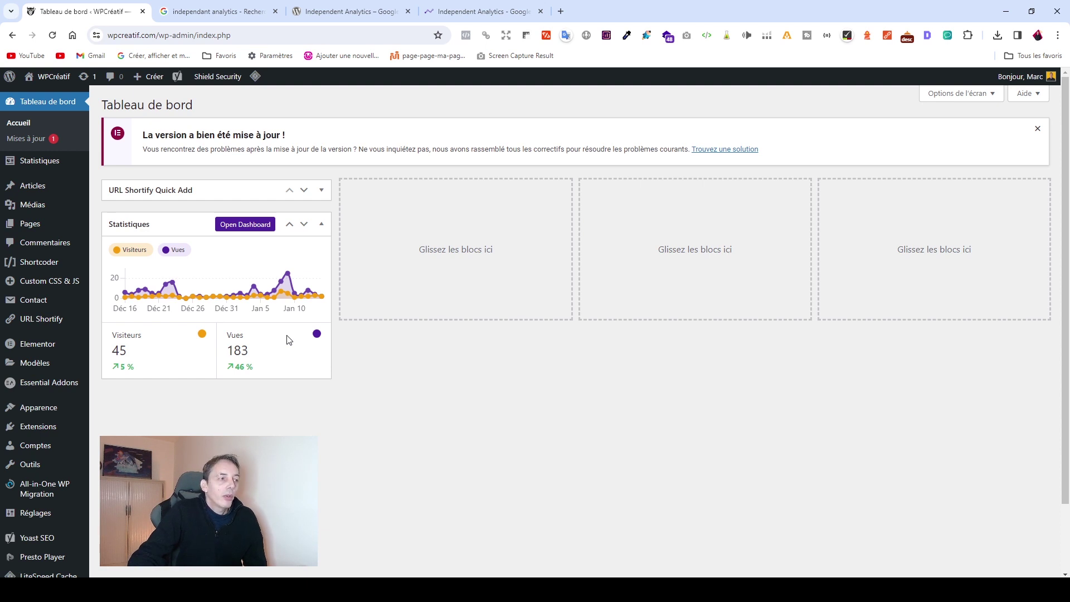
click(243, 233)
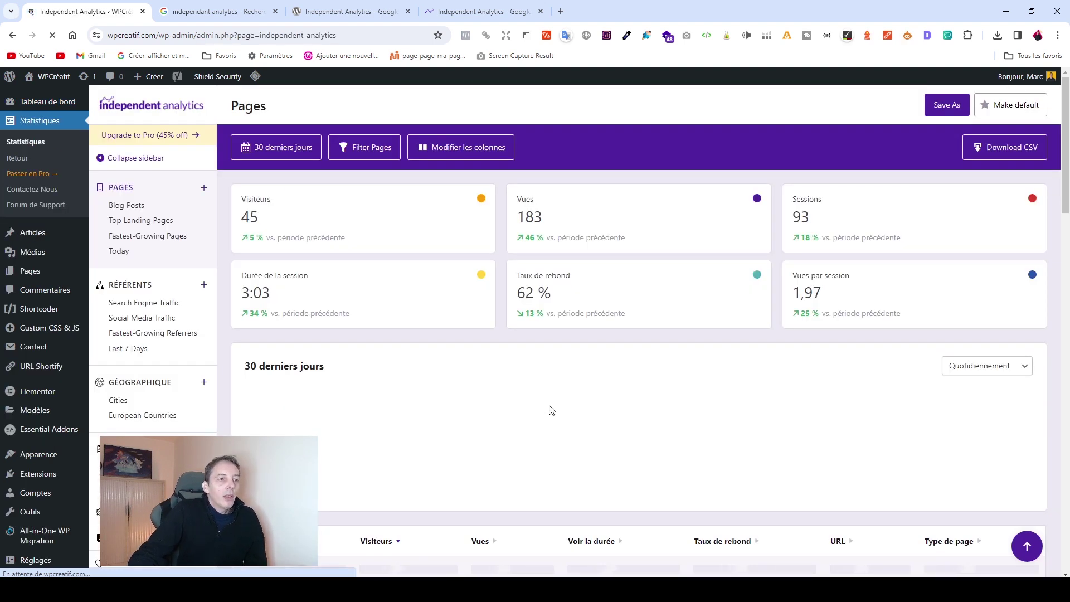
mouse_move(456, 445)
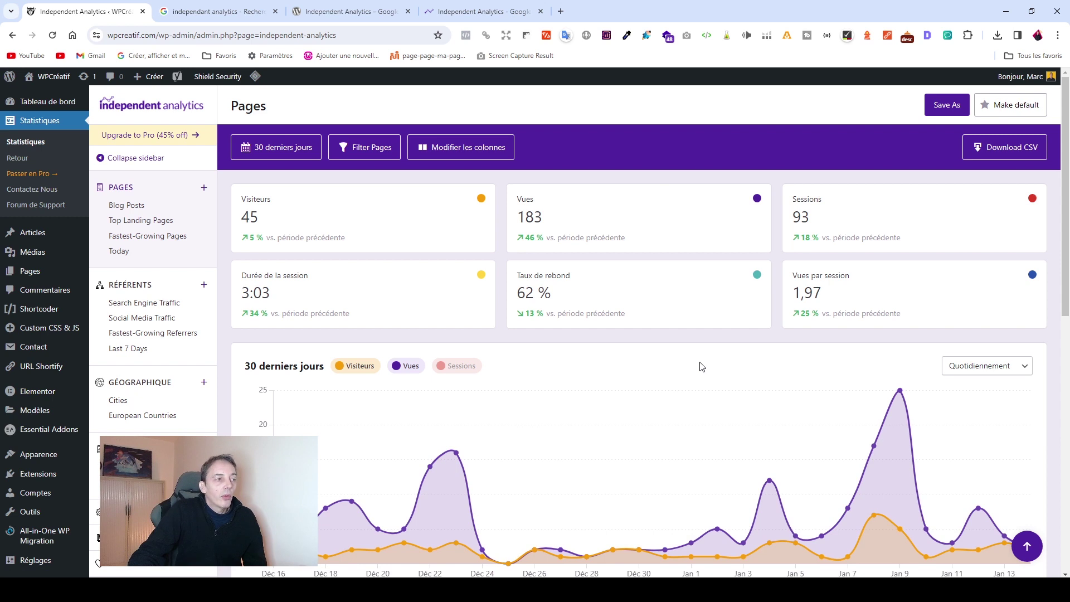
- Examine the Pages report's summary metrics, 30-day visitors and views chart, and per-page statistics table
scroll(702, 367, down, 2)
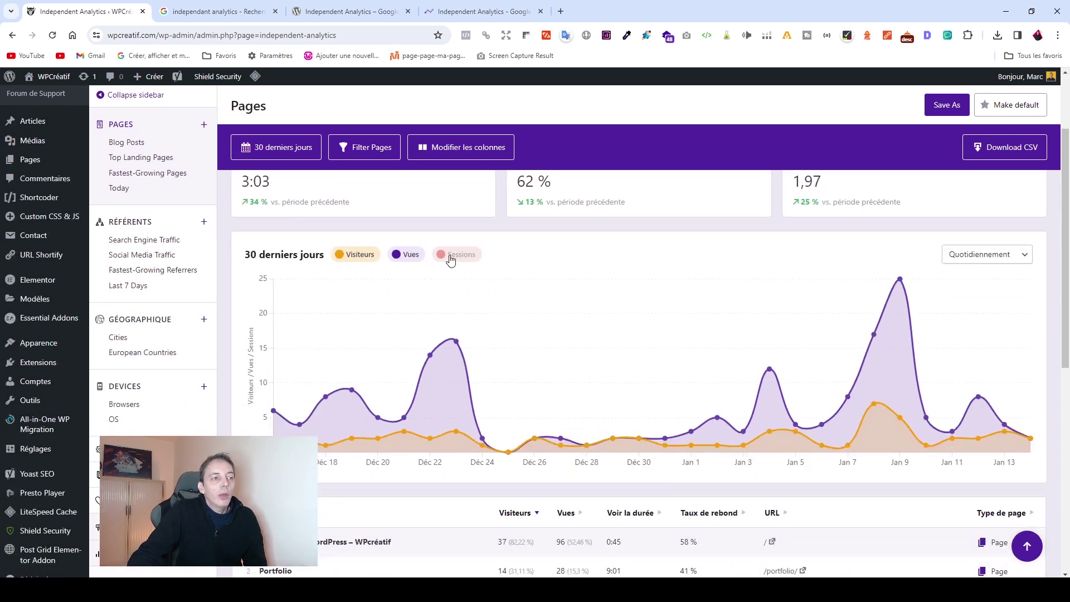
scroll(739, 311, up, 2)
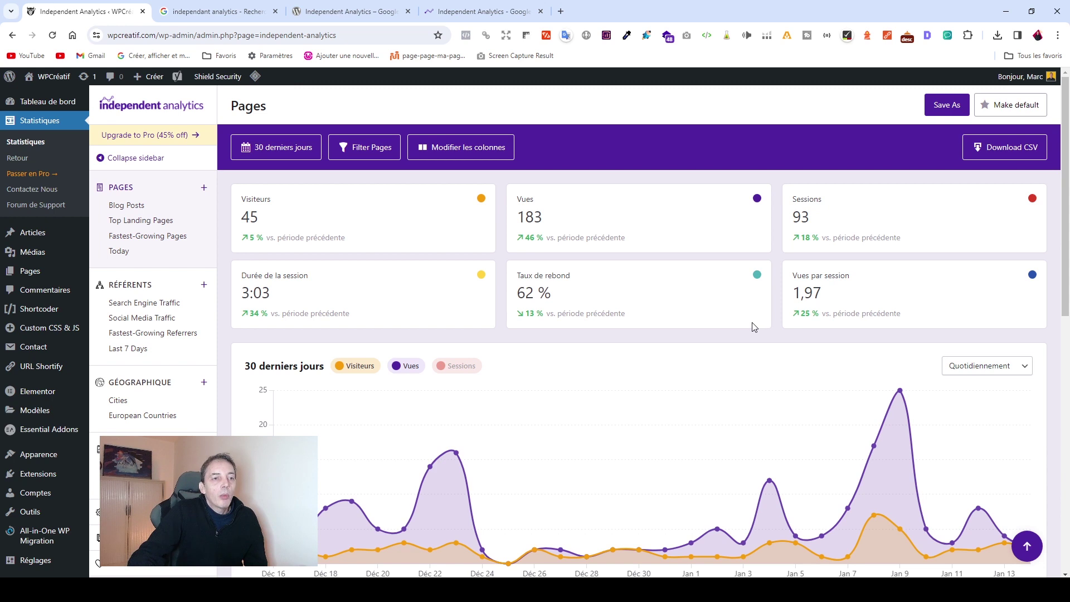
scroll(747, 335, down, 7)
scroll(730, 350, down, 3)
scroll(730, 349, up, 3)
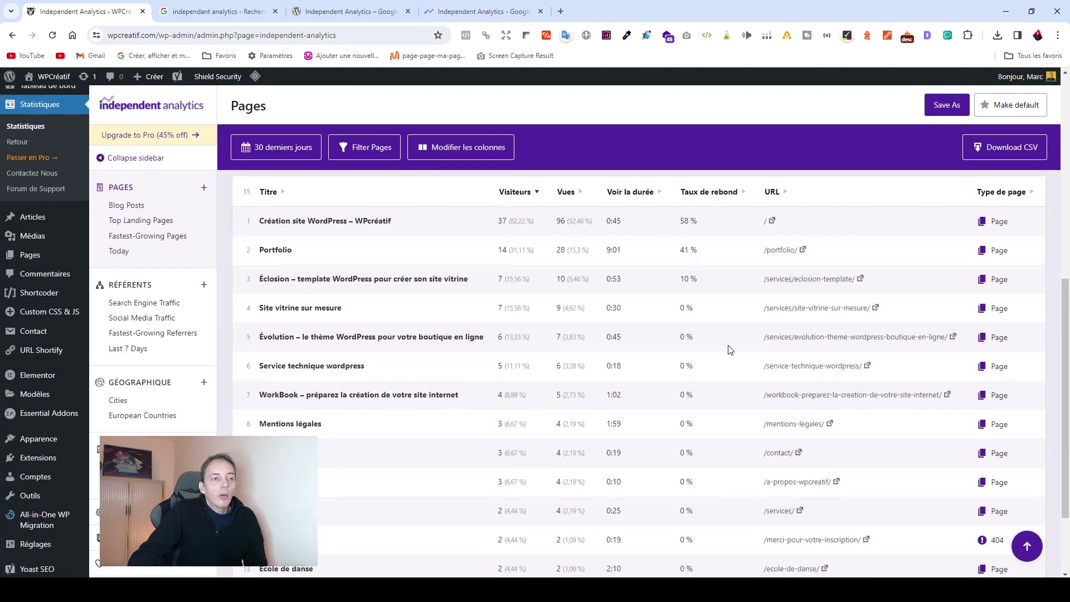
scroll(730, 350, up, 2)
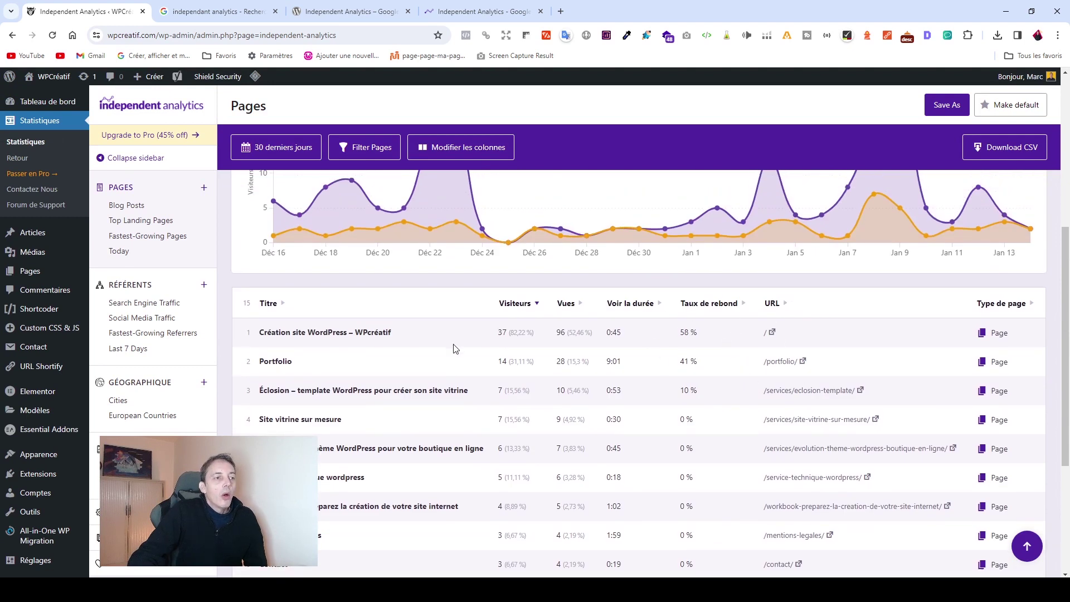
scroll(455, 346, up, 3)
scroll(453, 344, down, 3)
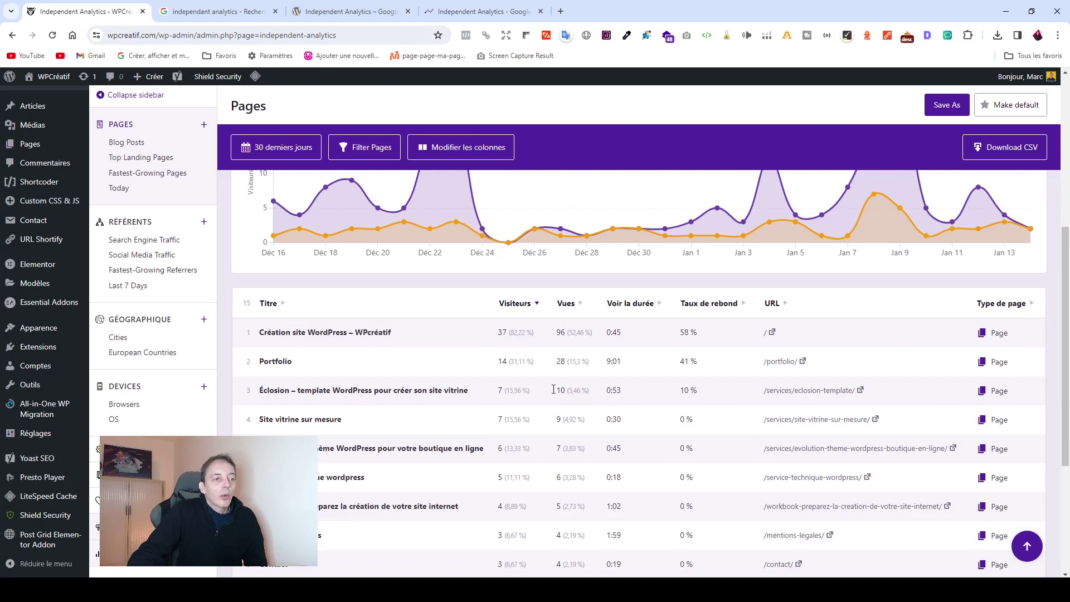
scroll(424, 292, up, 5)
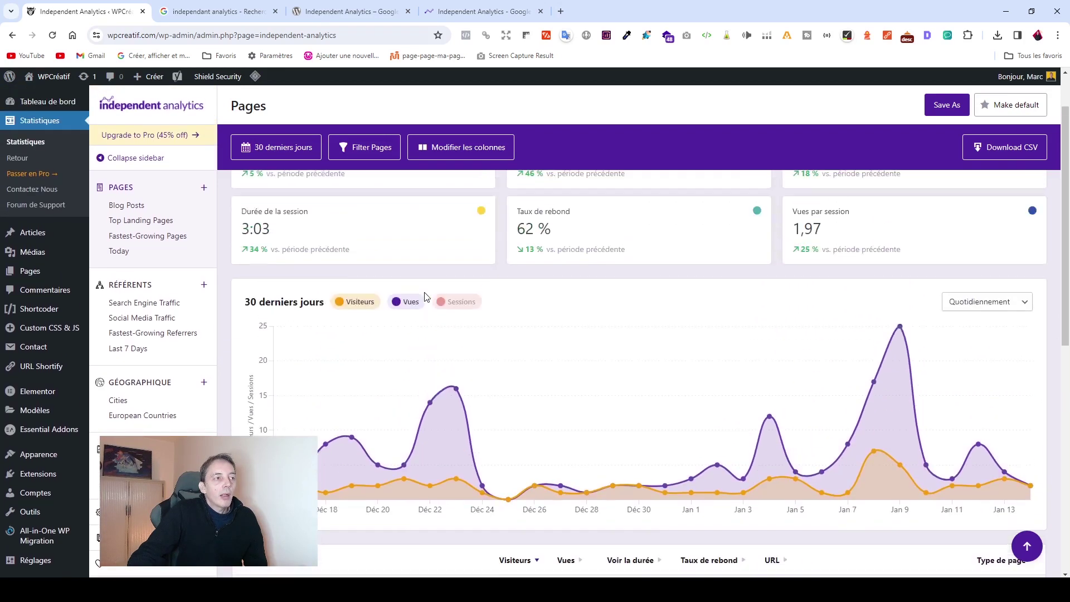
scroll(425, 294, up, 1)
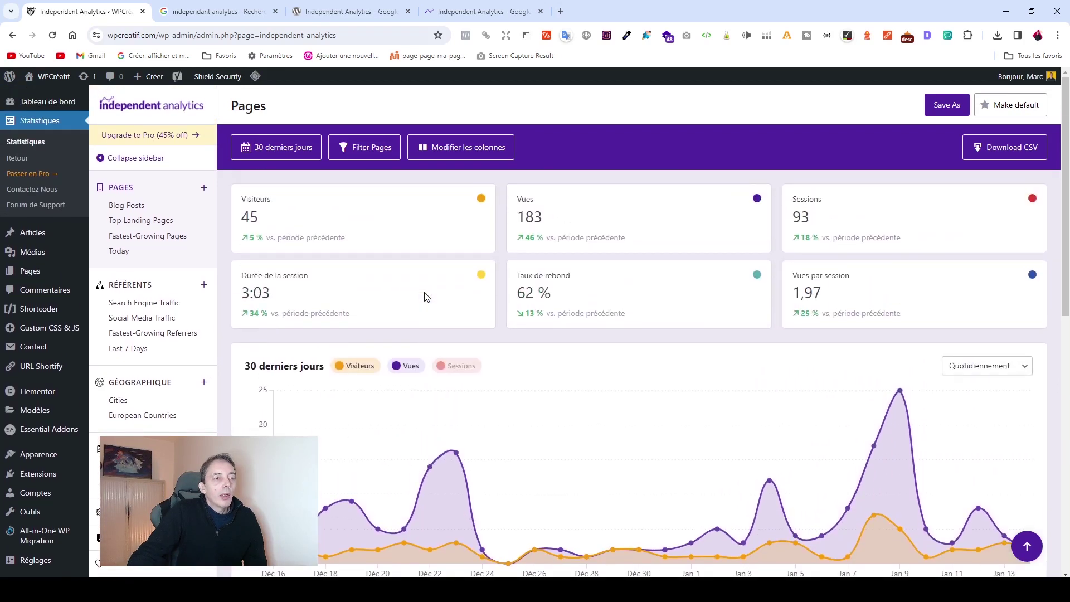
- Review the Pages report's date range presets and its filter options for including or excluding by column, without applying any
click(298, 153)
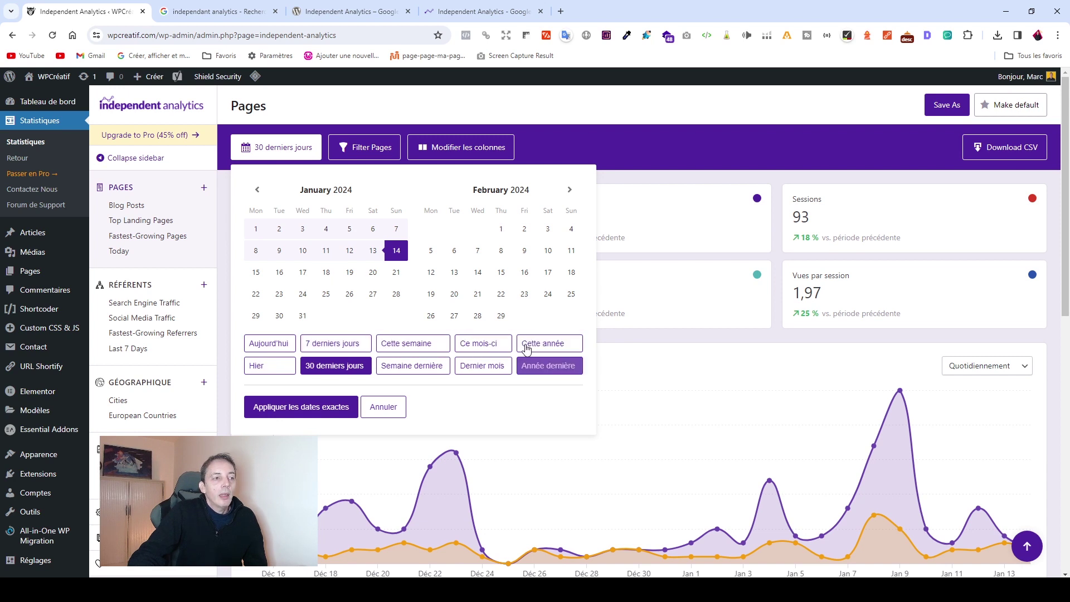
click(548, 126)
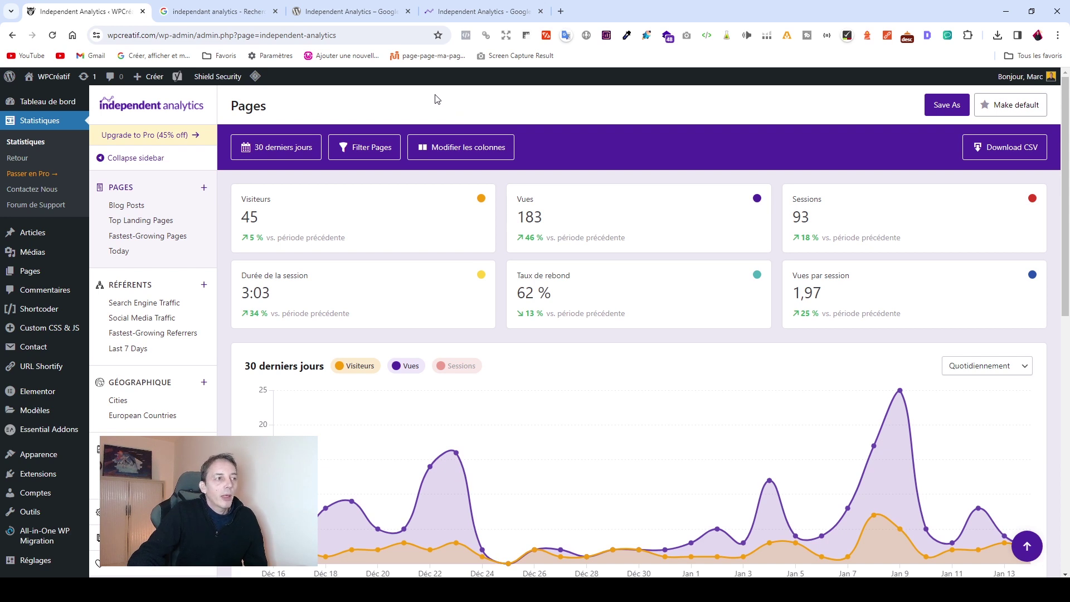
click(363, 156)
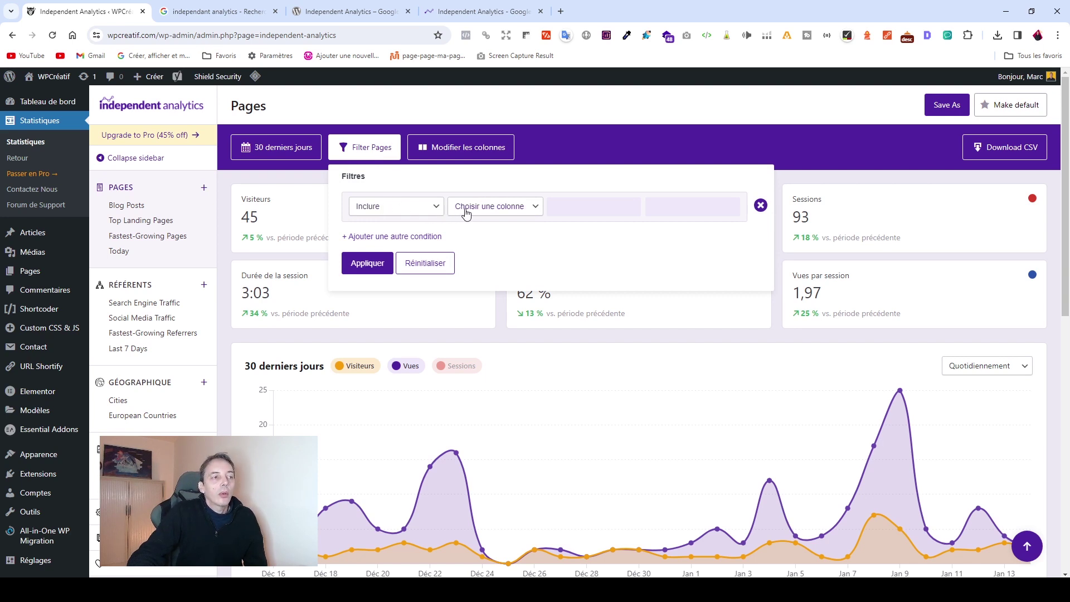
scroll(786, 424, down, 1)
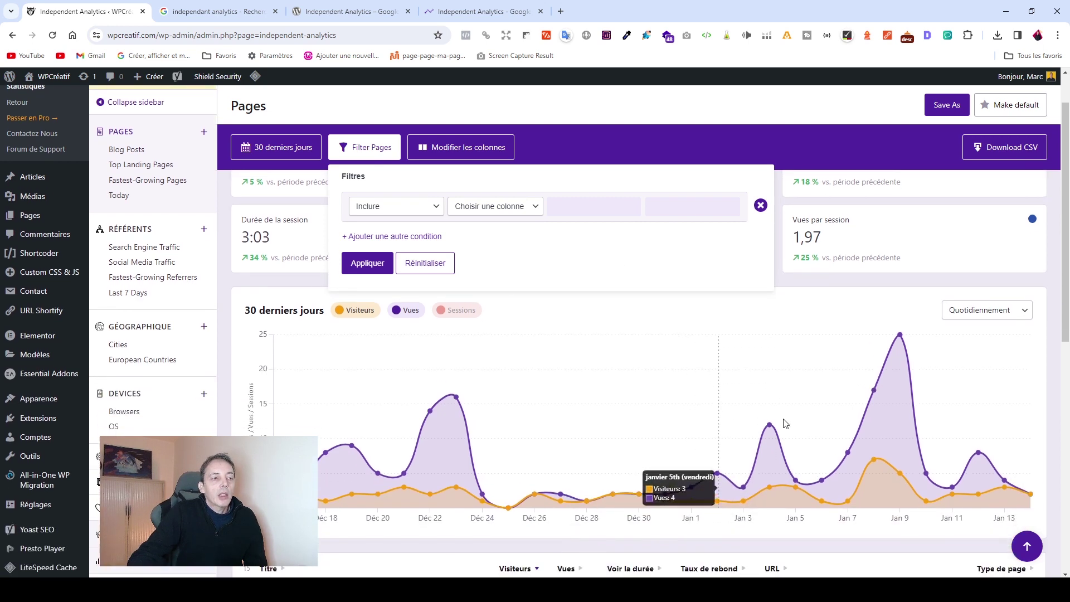
click(408, 208)
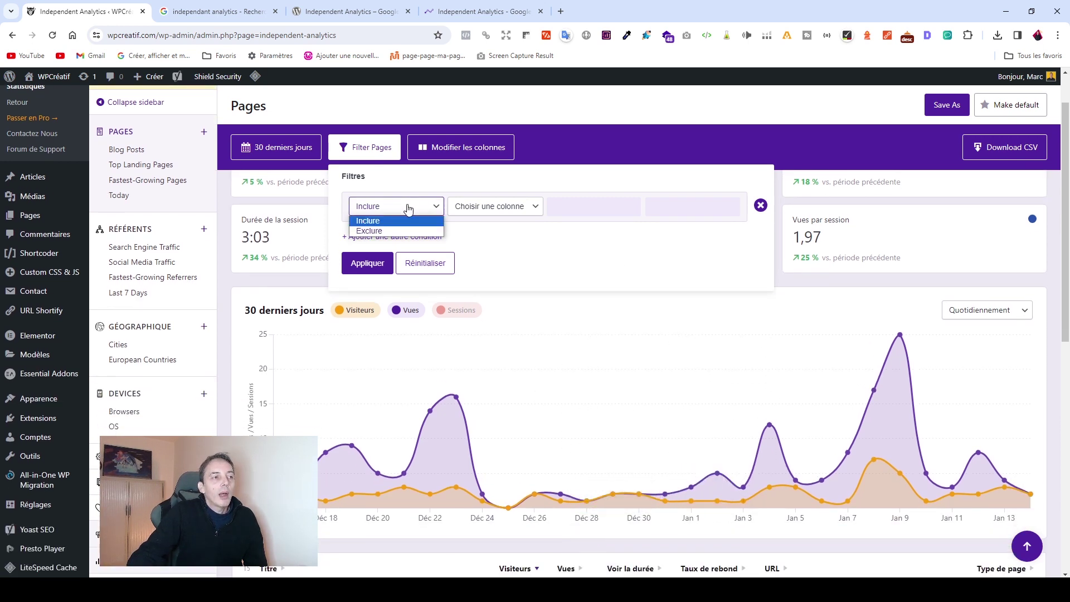
click(478, 208)
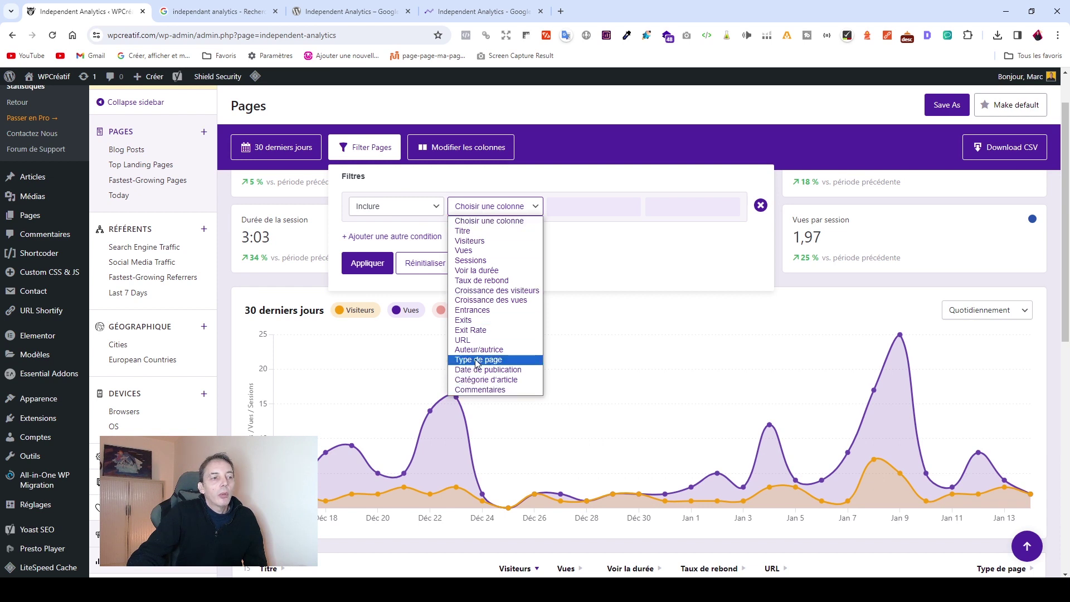
click(567, 143)
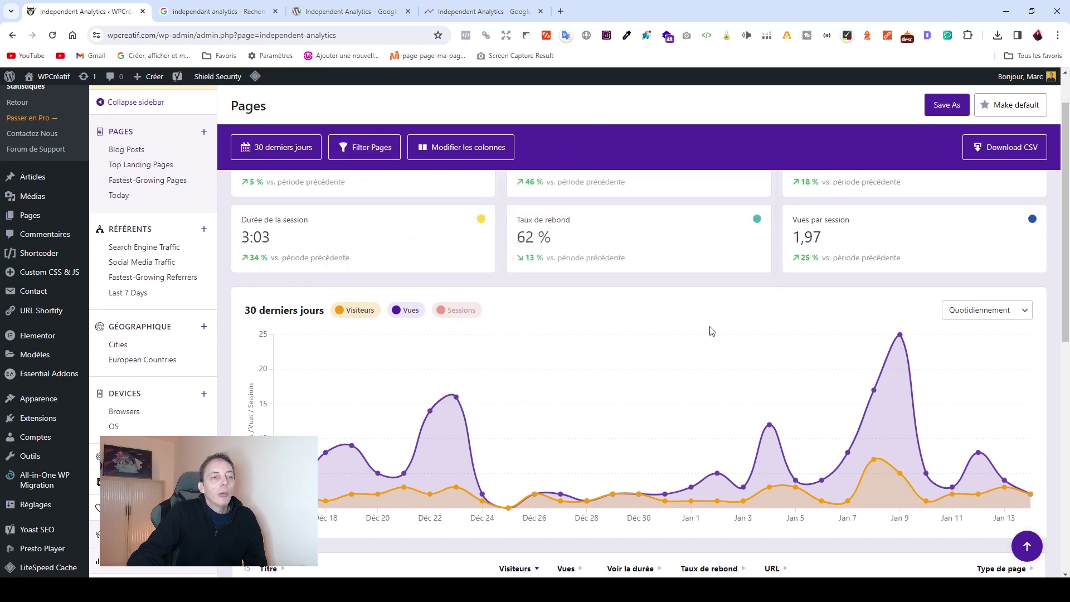
- Show the "Croissance des vues" column and hide the "Voir la durée" column in the Pages report table
scroll(765, 426, down, 7)
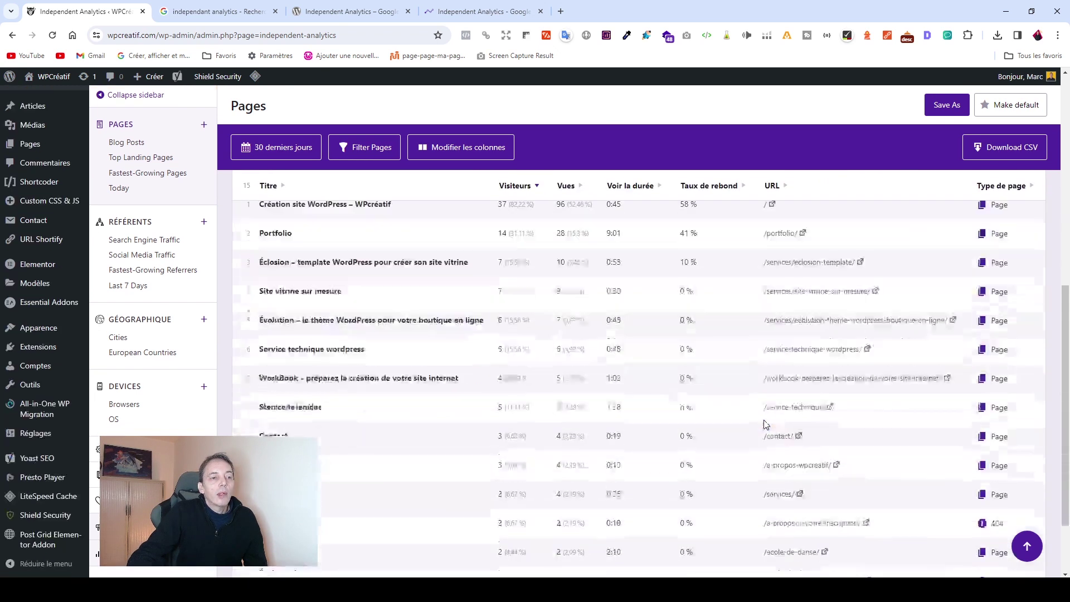
scroll(766, 425, up, 8)
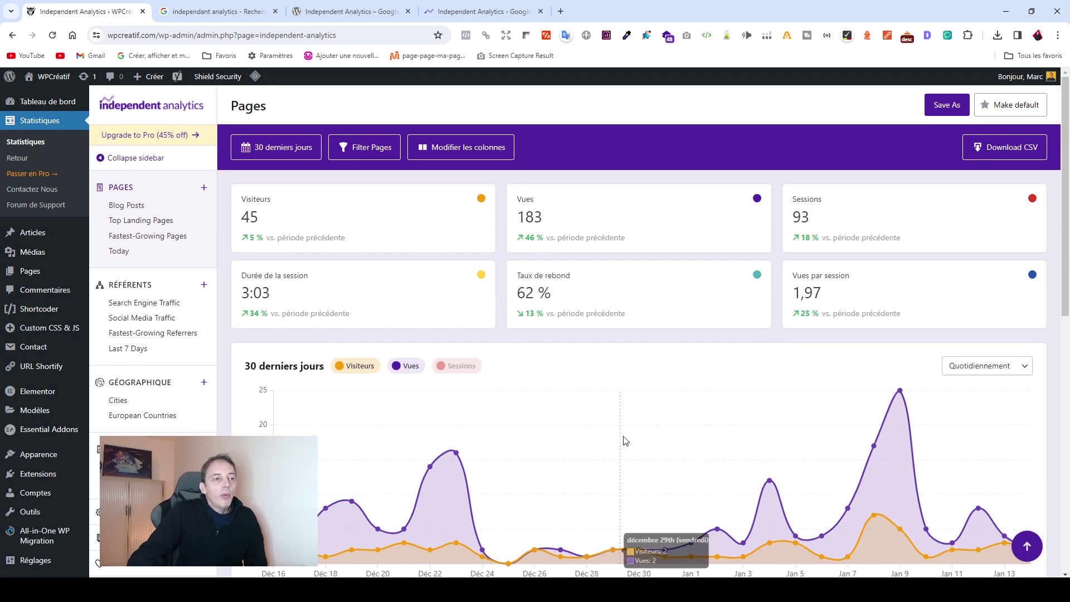
scroll(624, 438, down, 6)
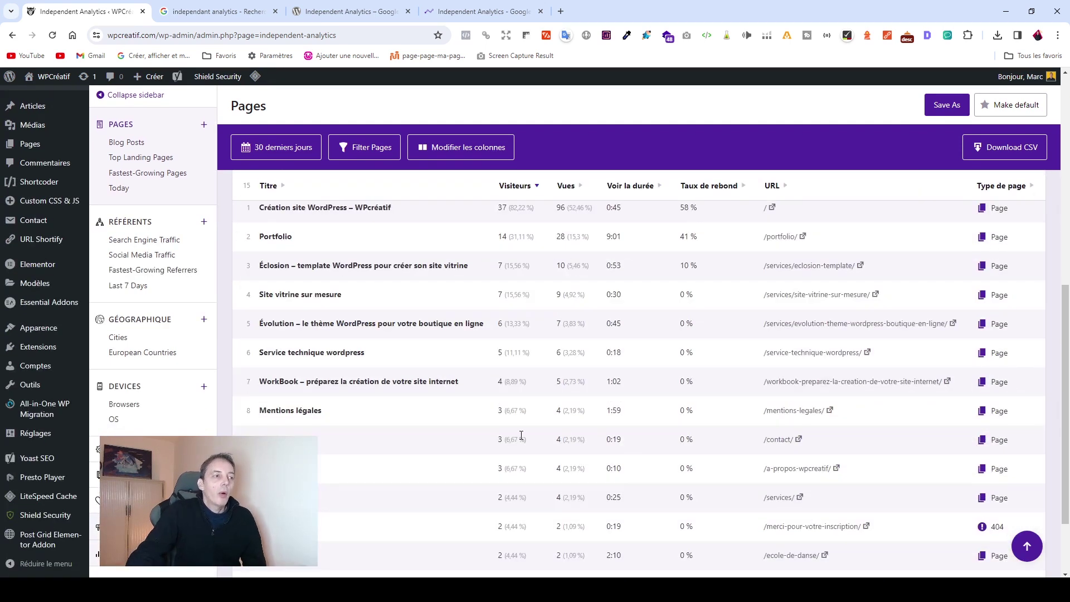
click(449, 155)
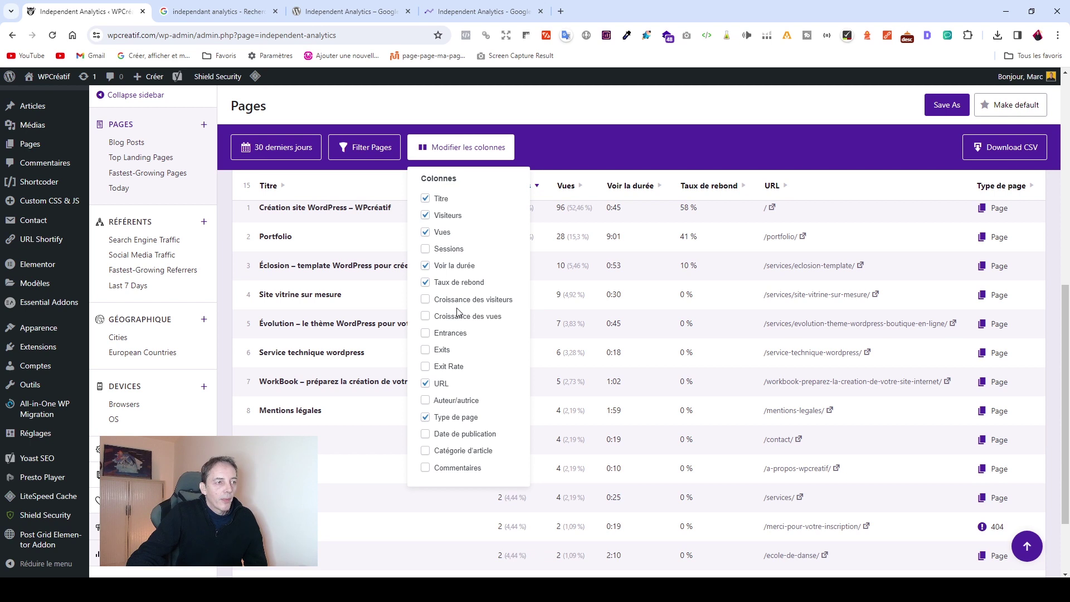
click(426, 316)
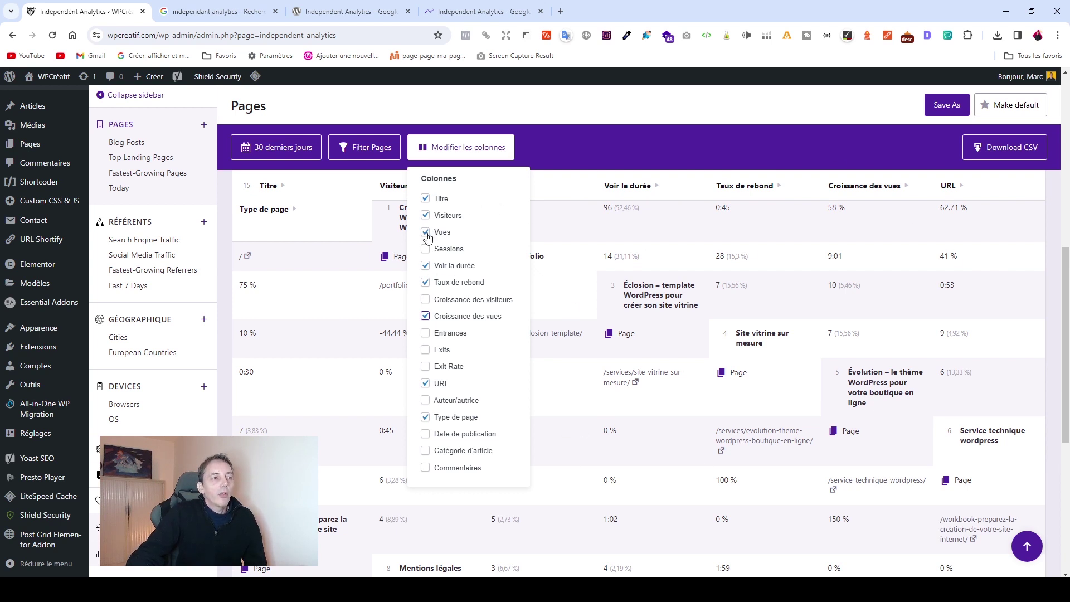
click(426, 265)
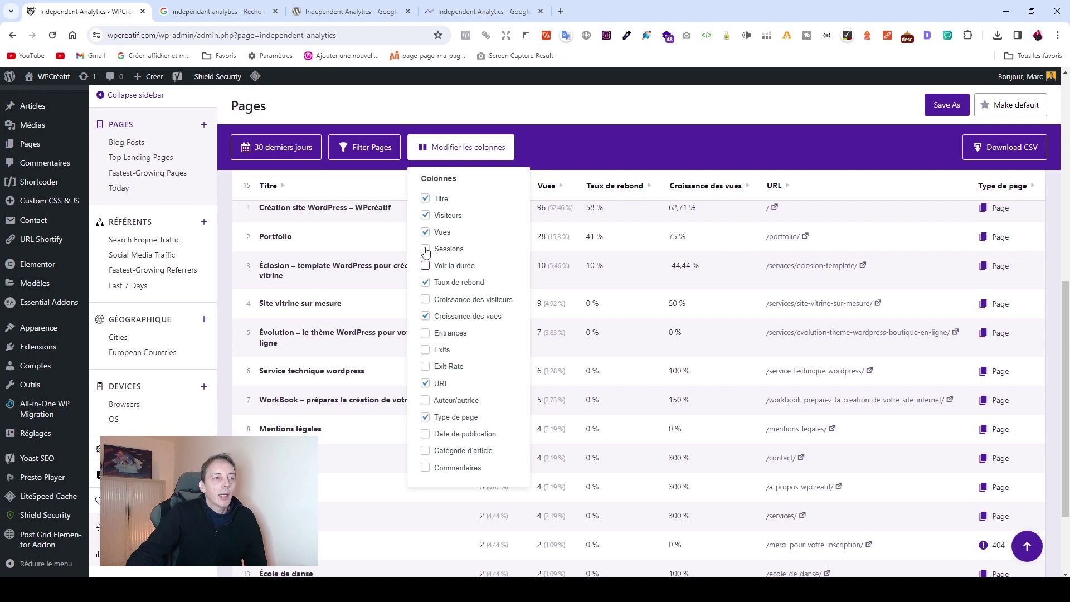
click(425, 282)
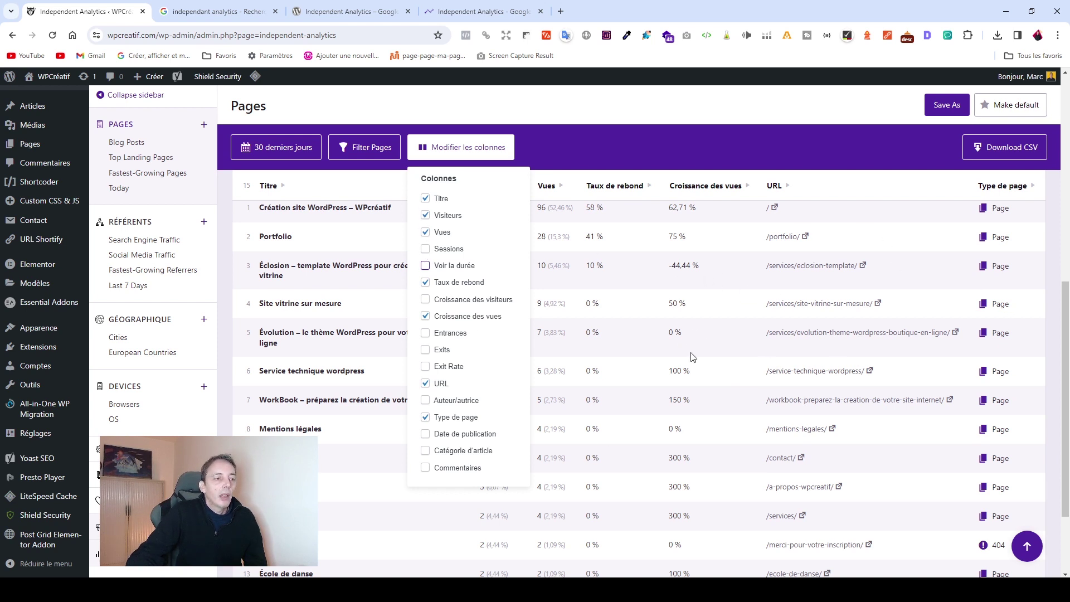
scroll(354, 356, up, 5)
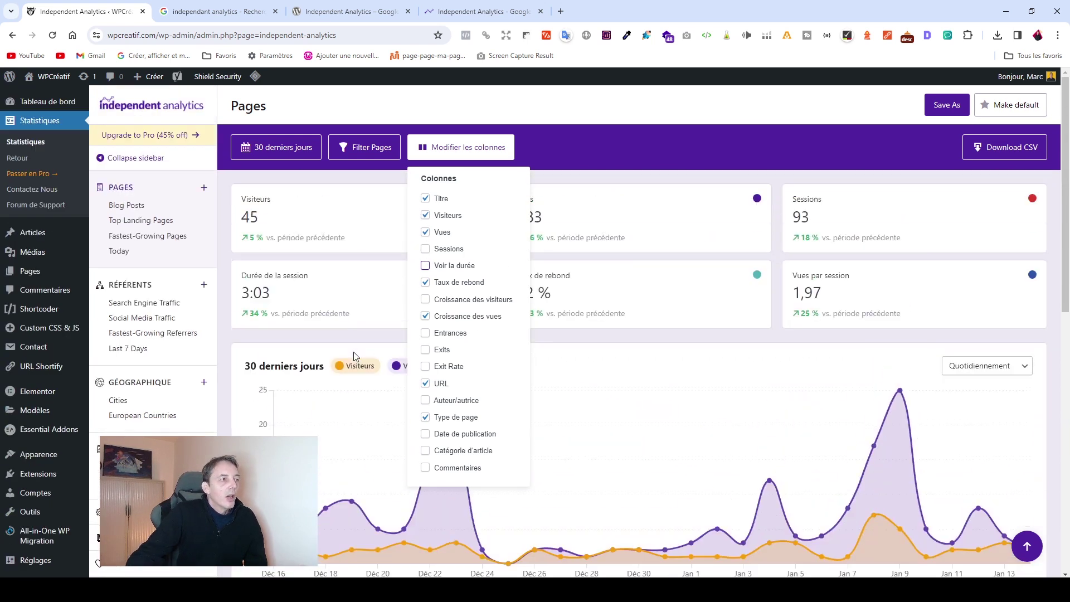
click(444, 148)
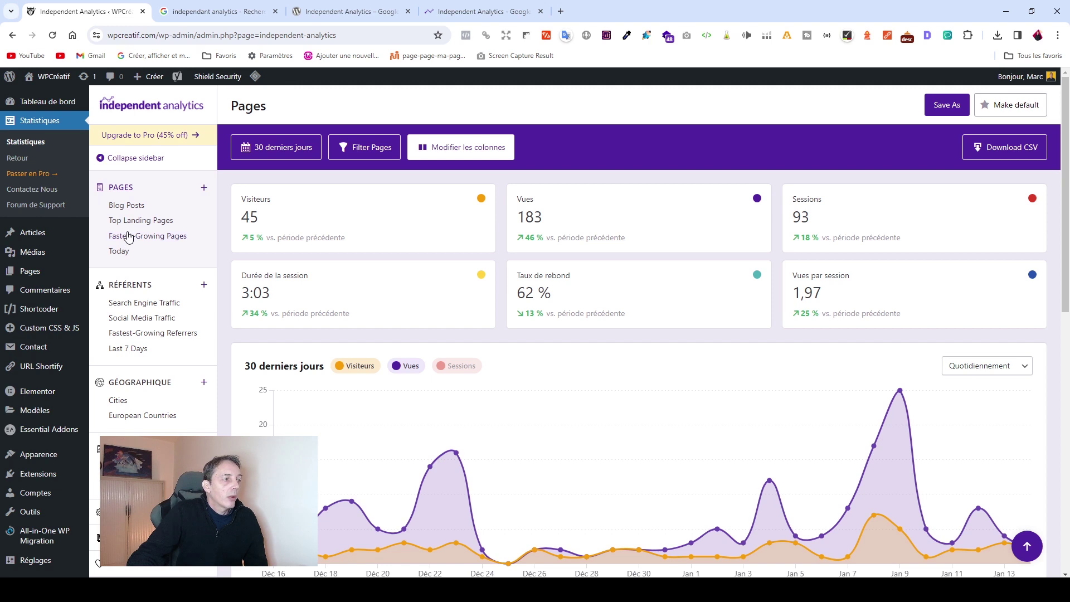
- View the Blog Posts report and the Top Landing Pages report, checking their charts and page tables
click(120, 209)
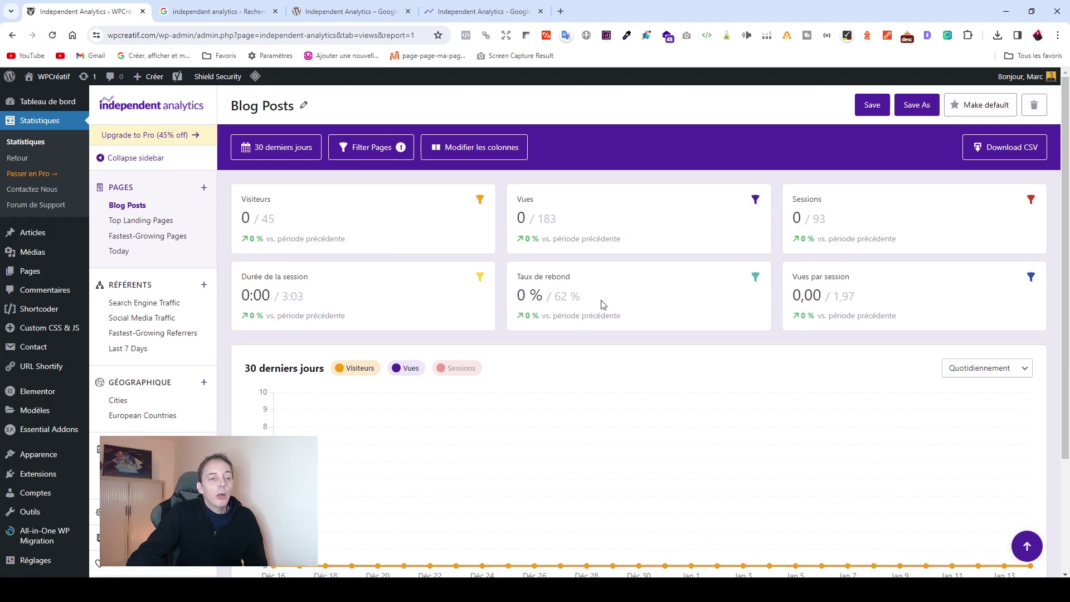
scroll(670, 419, down, 3)
scroll(788, 445, up, 3)
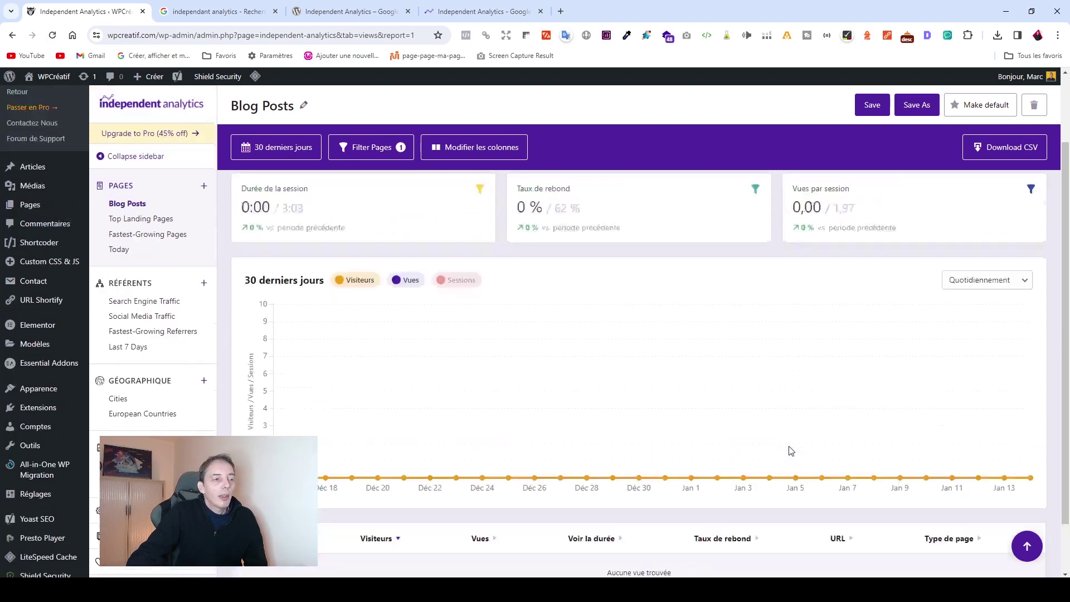
click(156, 223)
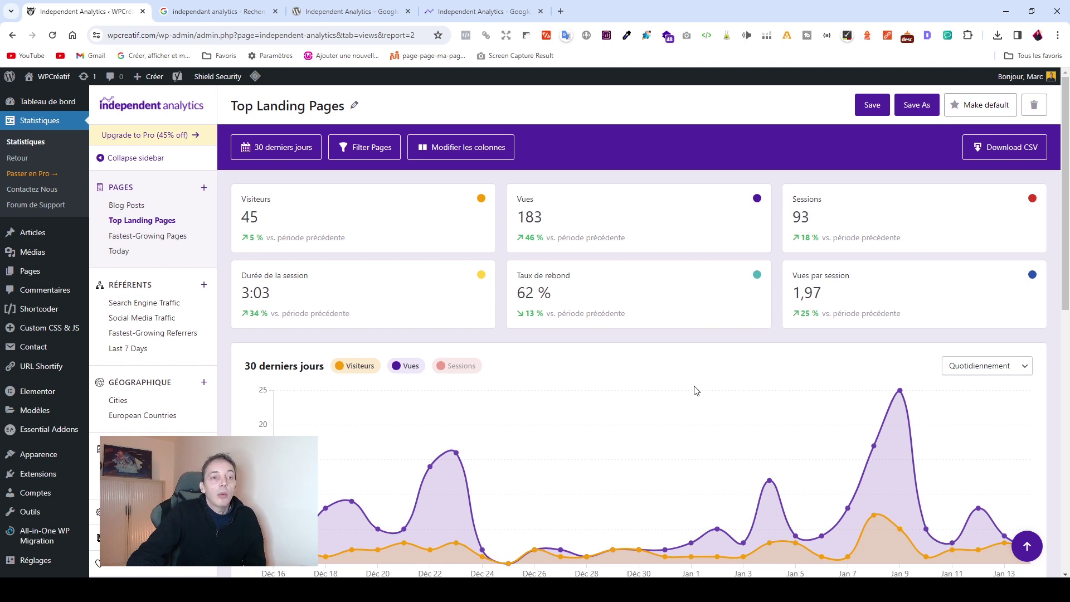
scroll(695, 390, down, 6)
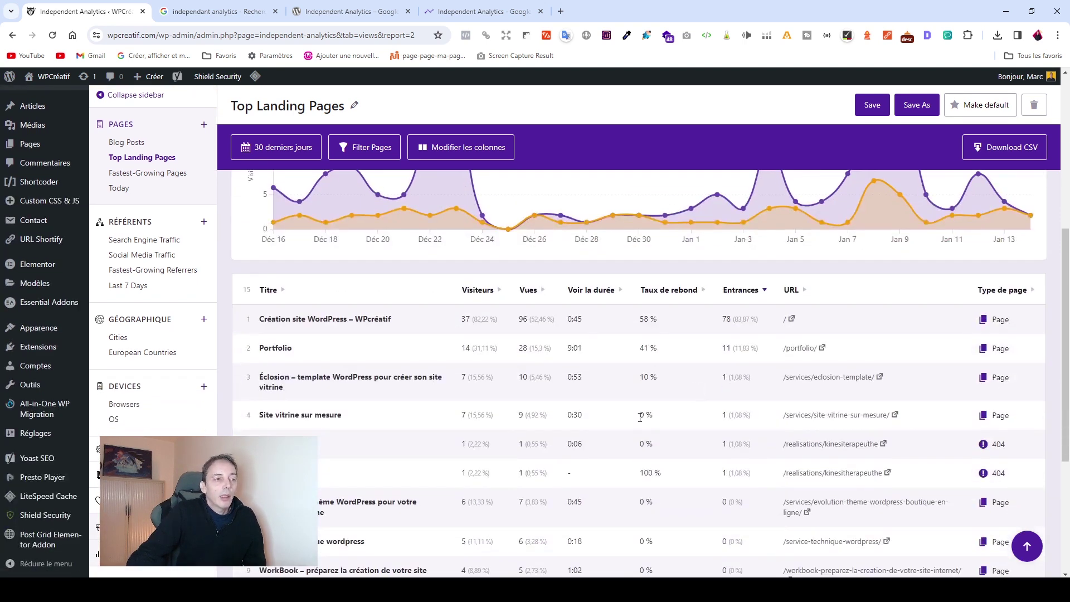
- Examine the Top Landing Pages report's full page table, including views, bounce rates, entrances and URLs, and its 30-day chart
scroll(639, 418, down, 2)
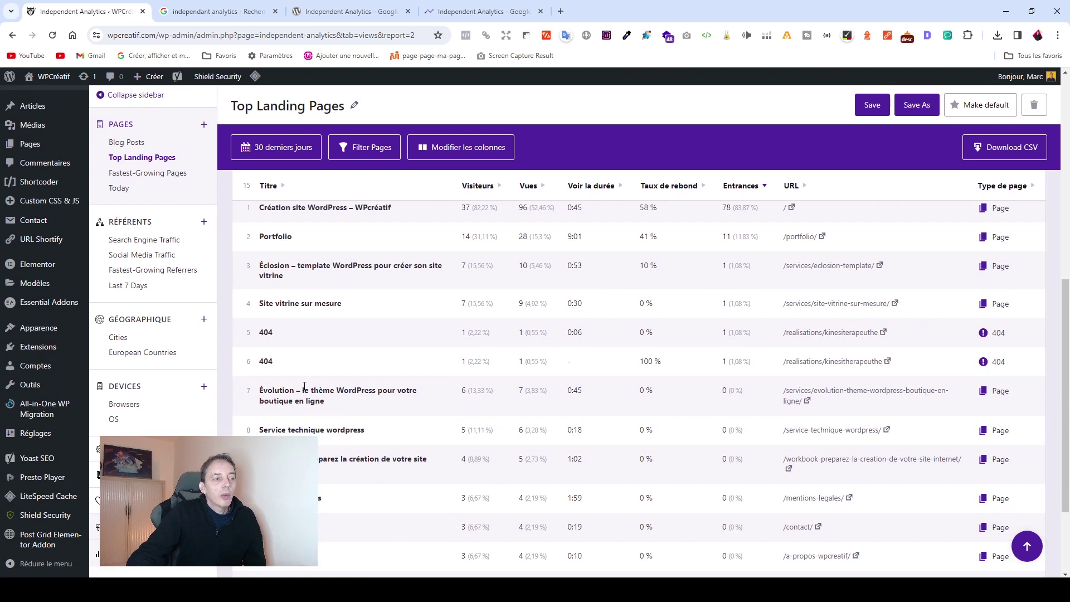
scroll(310, 428, down, 2)
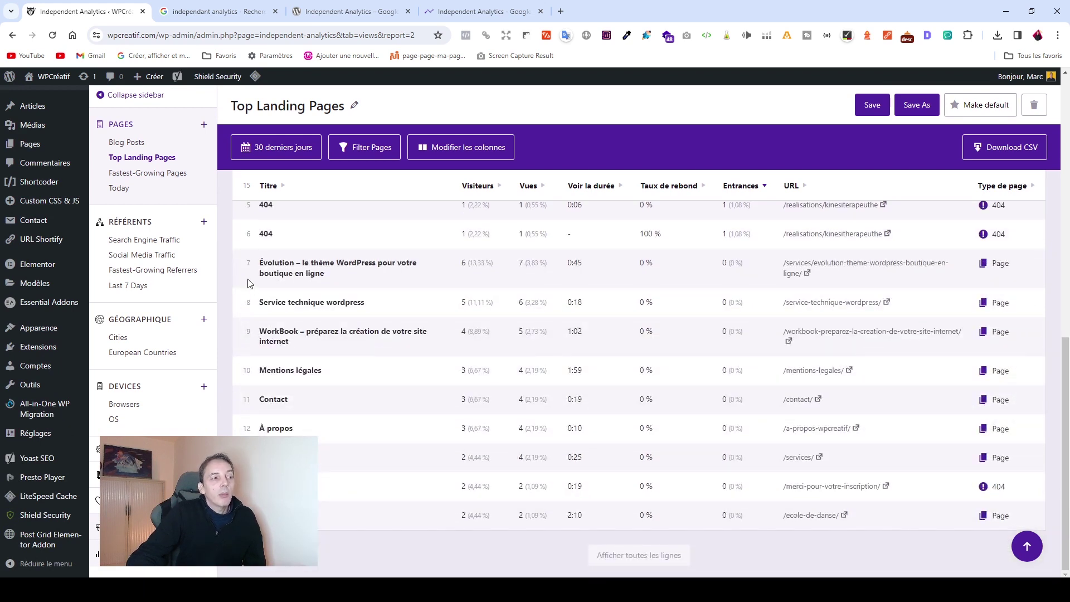
scroll(798, 400, up, 4)
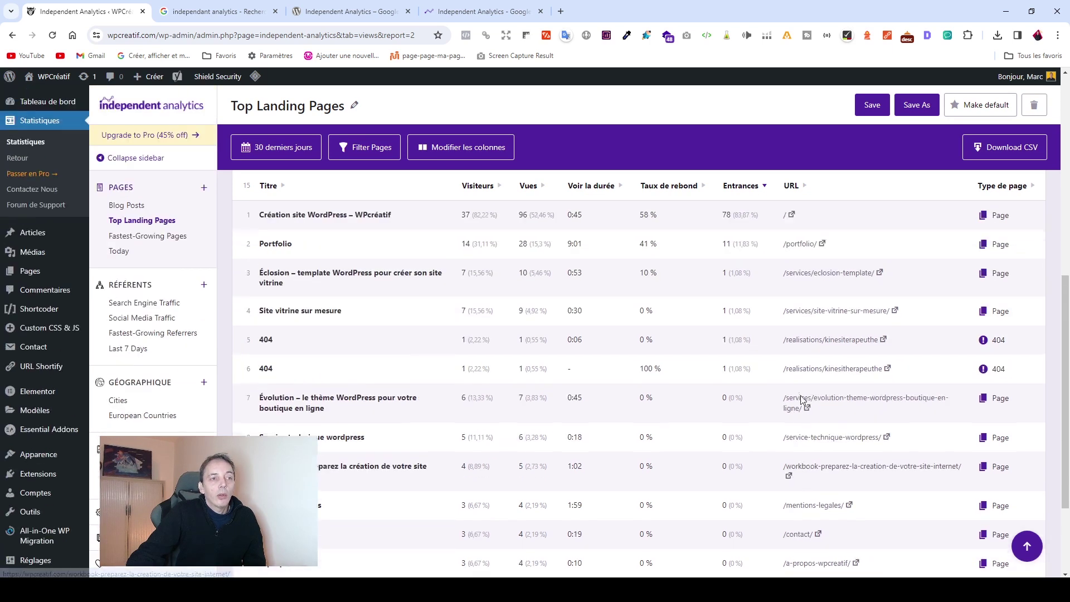
scroll(841, 351, down, 2)
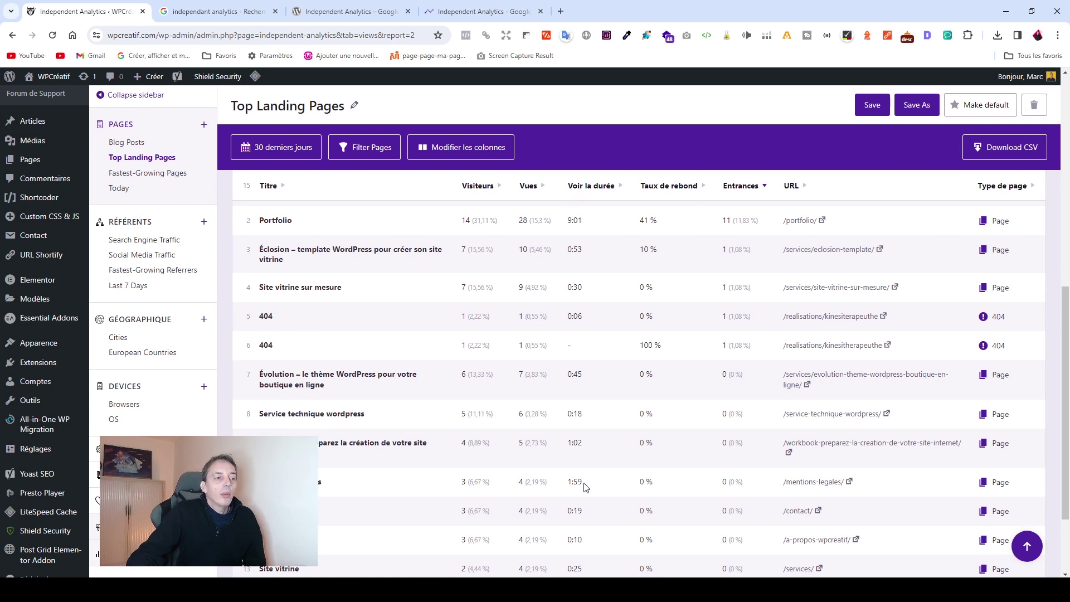
scroll(585, 488, down, 2)
scroll(580, 489, up, 7)
scroll(584, 489, down, 2)
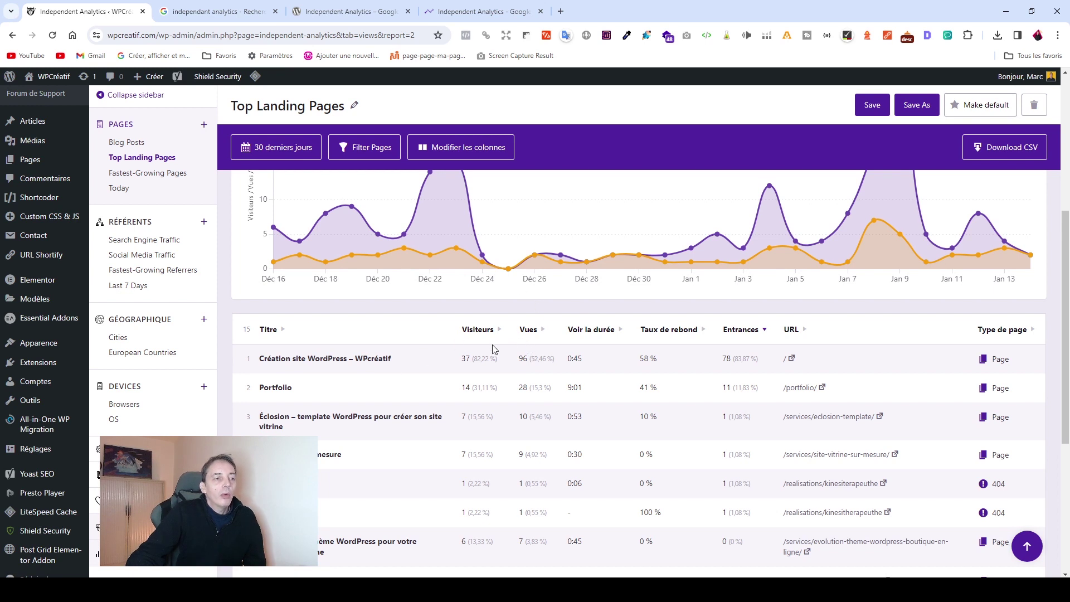
scroll(368, 303, up, 1)
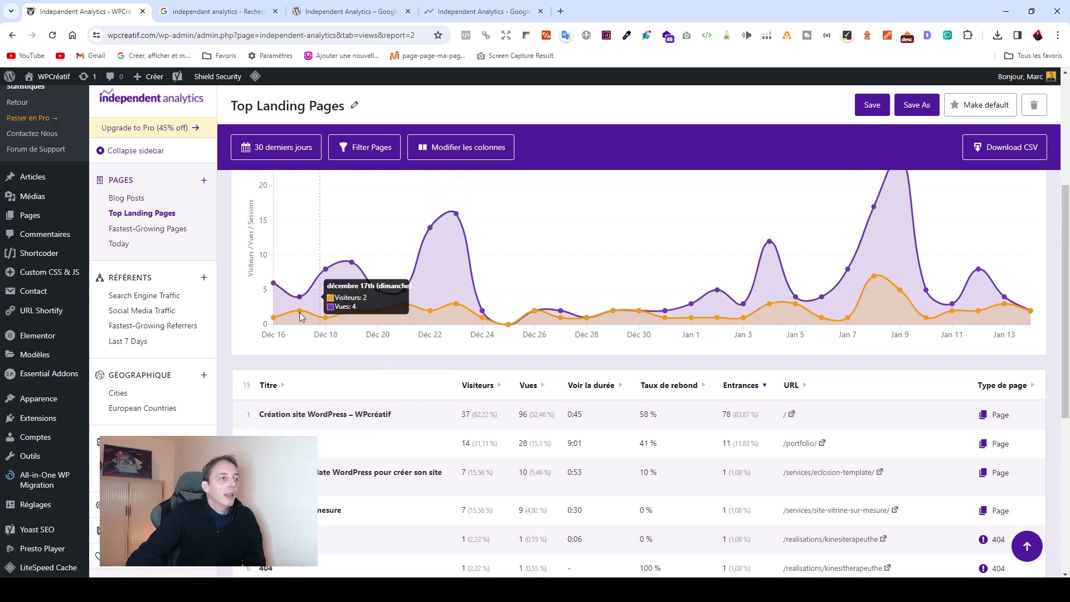
scroll(299, 312, up, 2)
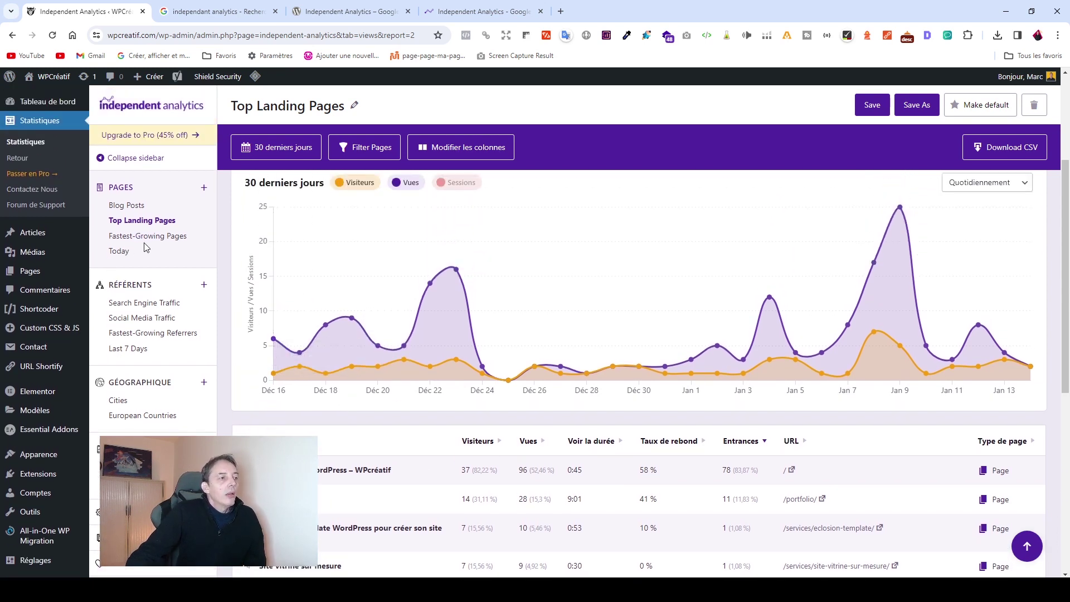
- View the Fastest-Growing Pages report's chart and table, and check the filter condition it uses without changing it
click(148, 236)
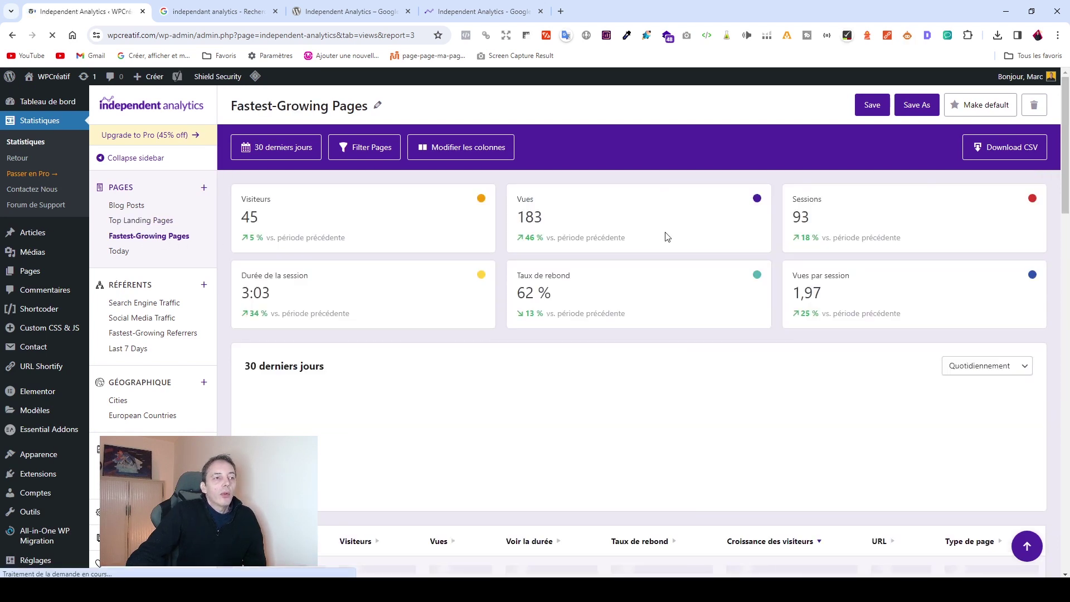
scroll(666, 236, down, 5)
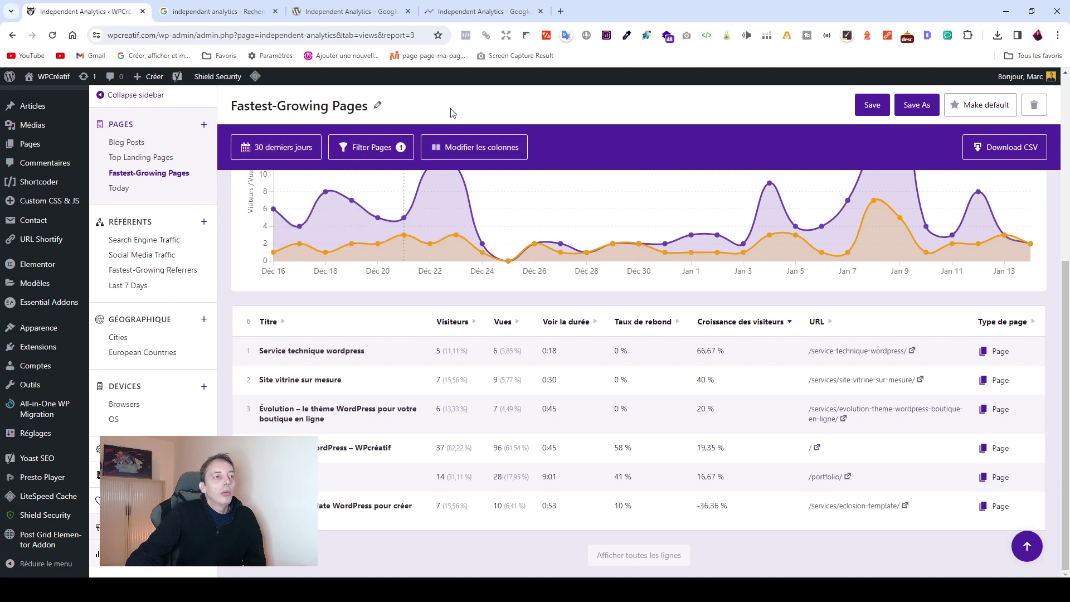
click(362, 148)
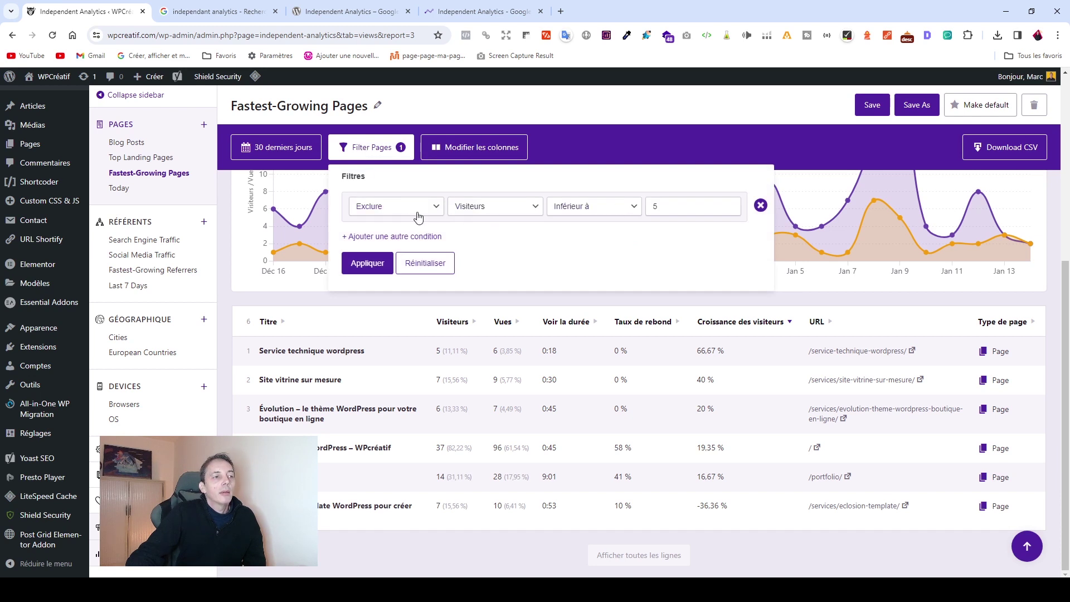
click(401, 152)
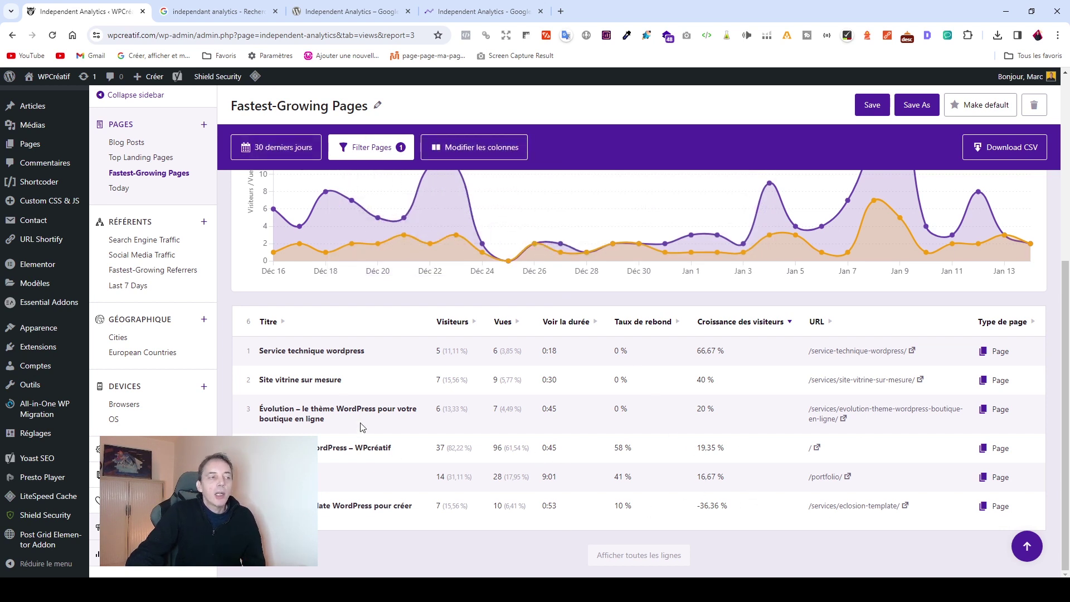
- View the Search Engine Traffic, Social Media Traffic and Fastest-Growing Referrers reports, checking their charts and referrer tables
click(139, 245)
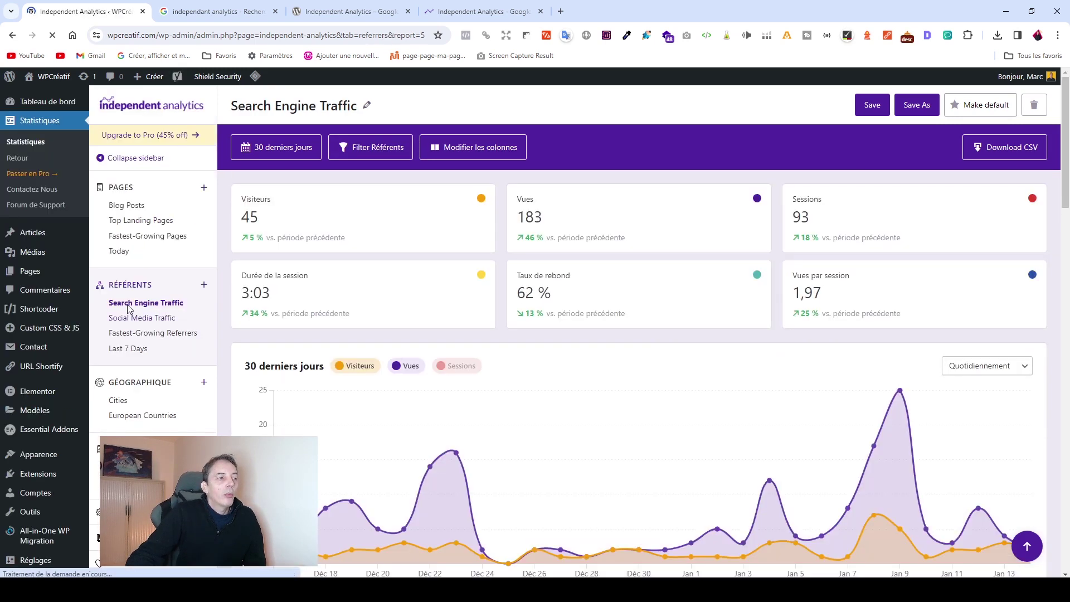
scroll(625, 349, down, 3)
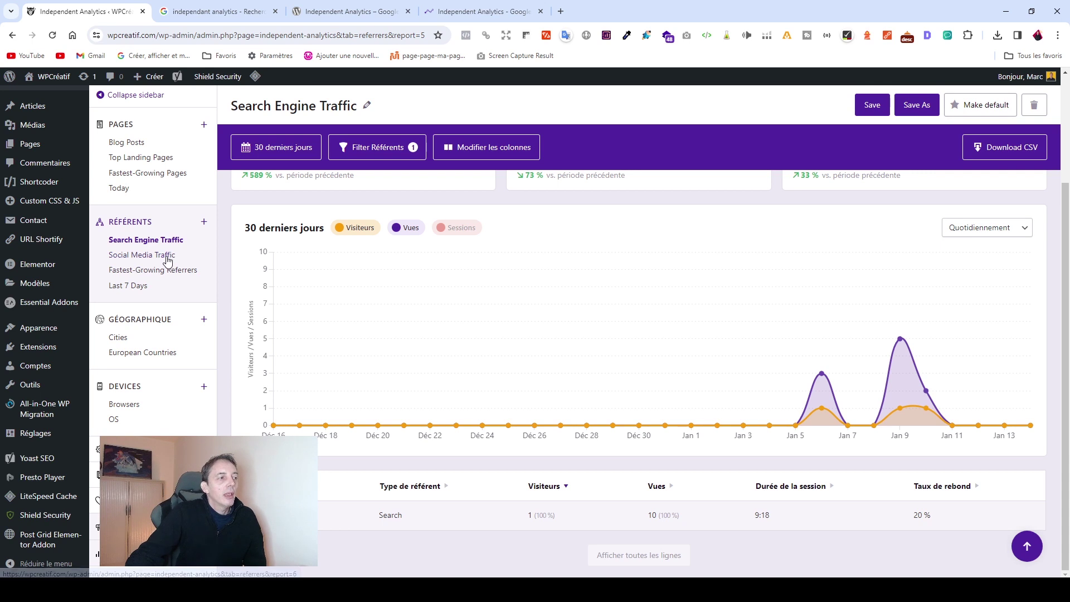
click(192, 270)
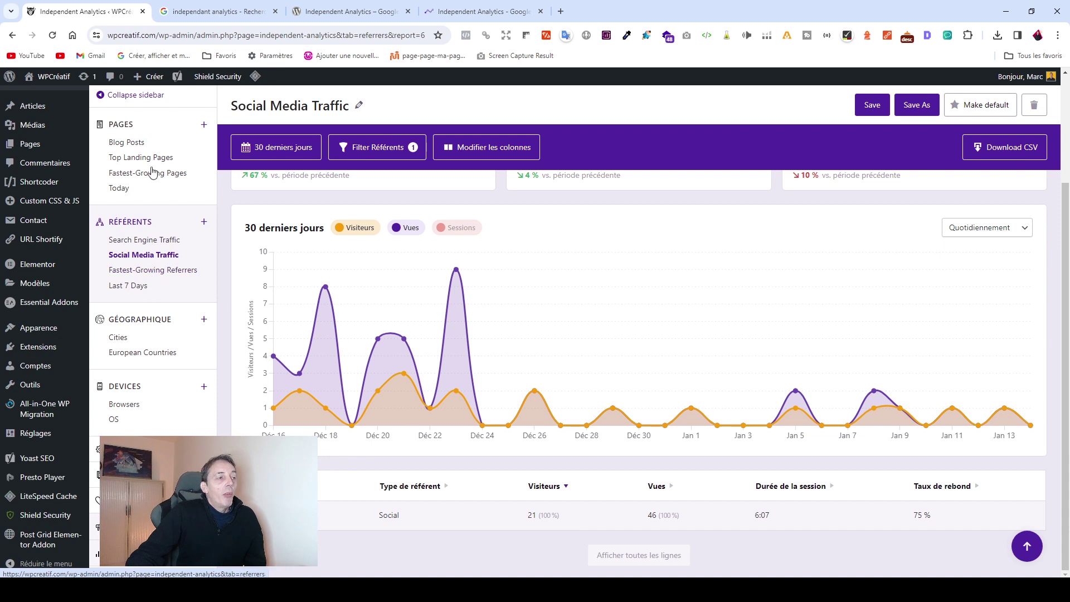
click(158, 273)
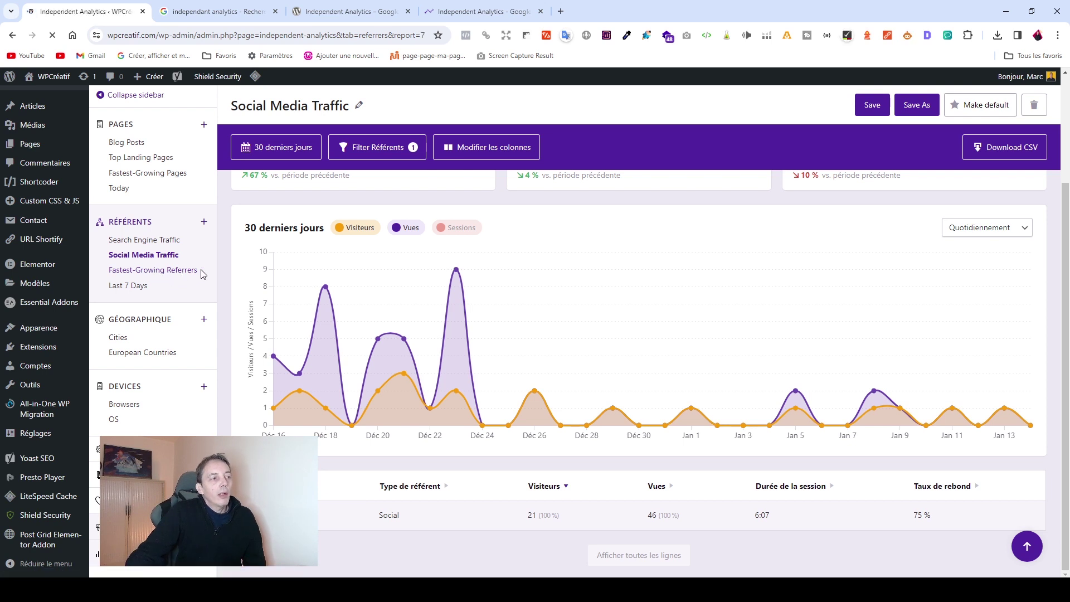
scroll(269, 322, down, 2)
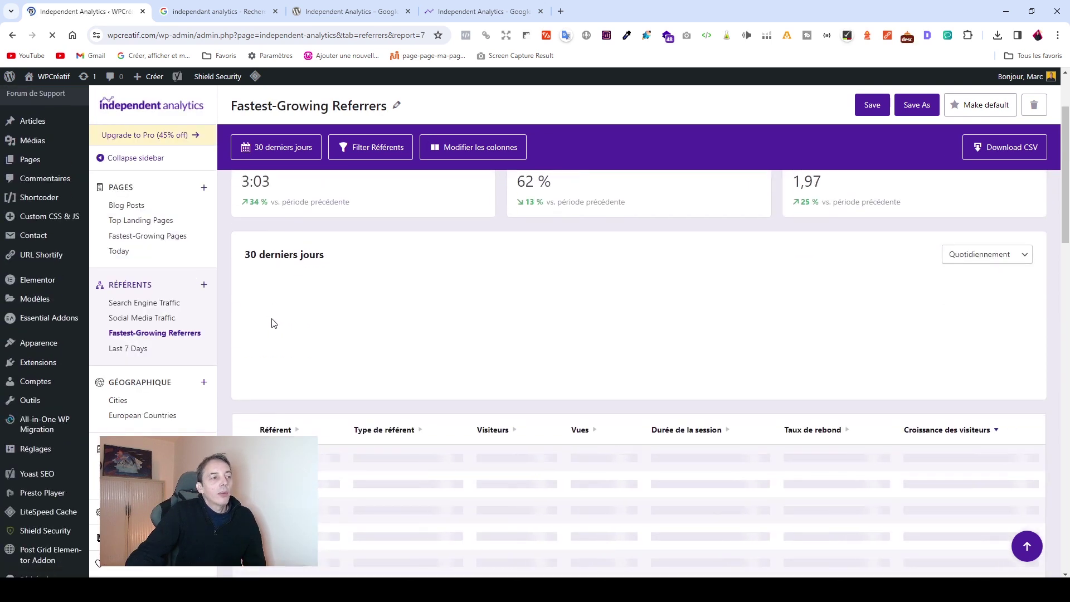
scroll(178, 347, down, 1)
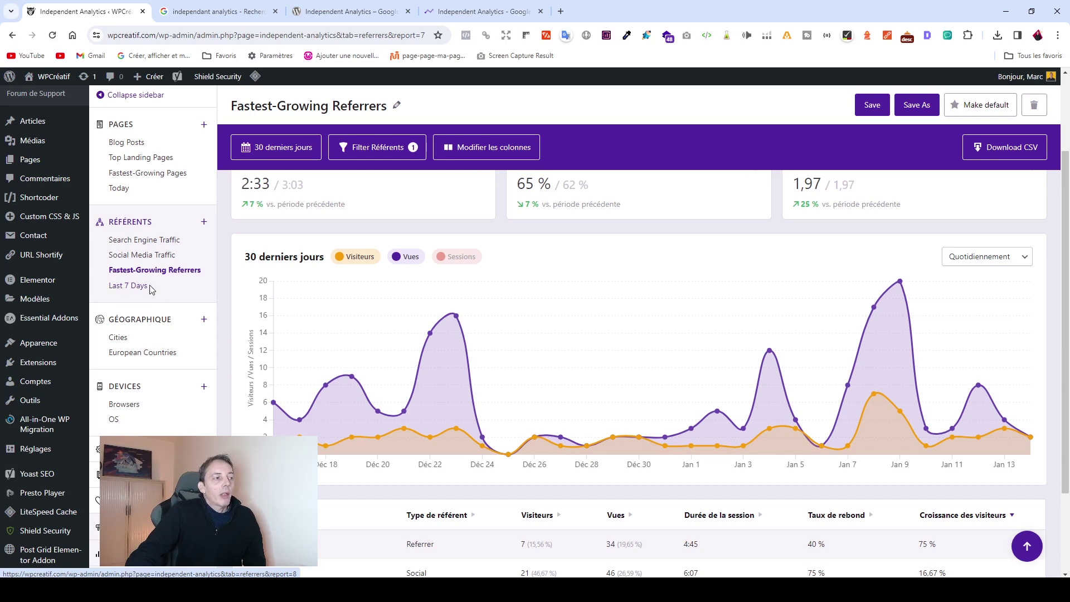
- View the Cities and European Countries reports, checking the world maps and the table of statistics by European country
click(117, 337)
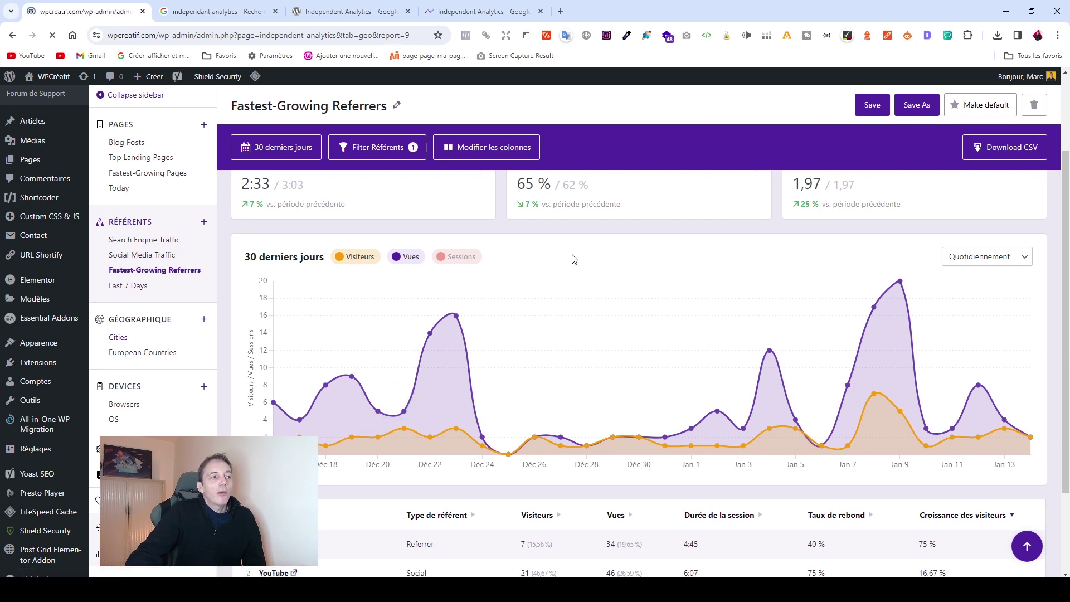
scroll(901, 332, down, 4)
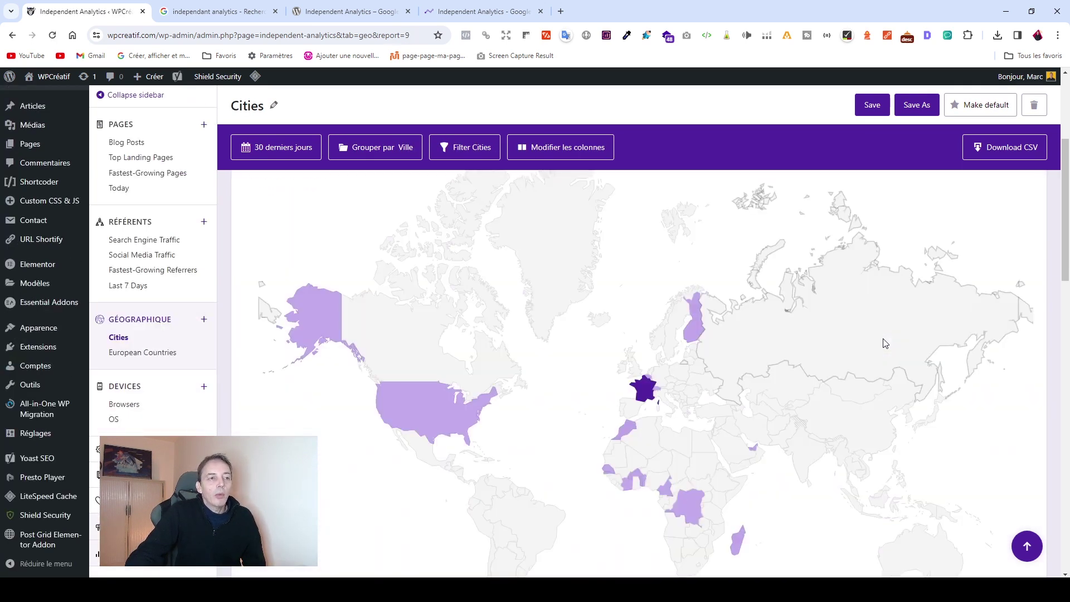
scroll(885, 343, down, 1)
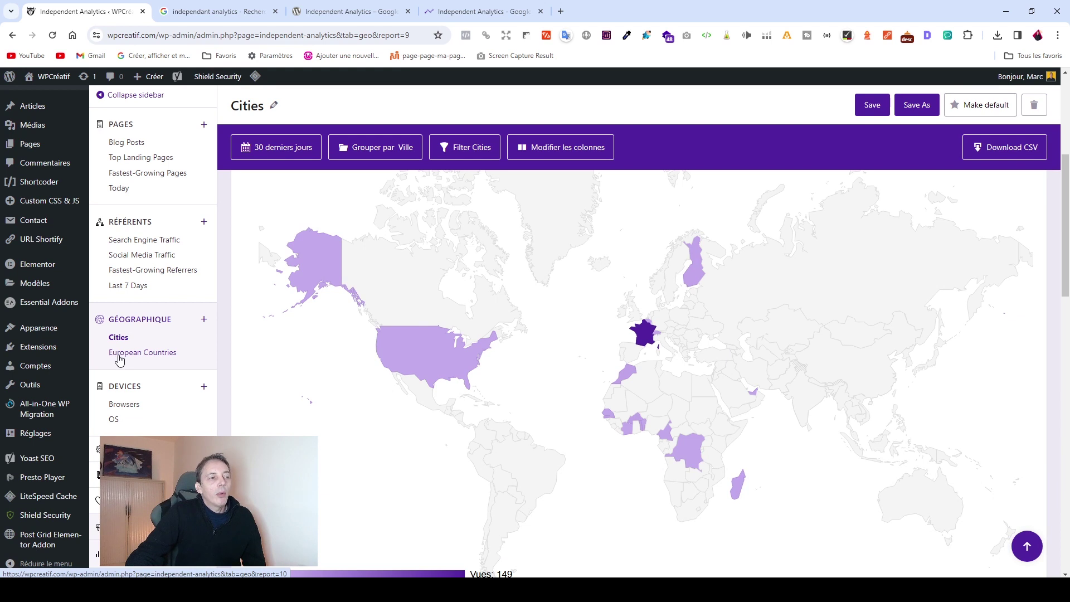
click(118, 355)
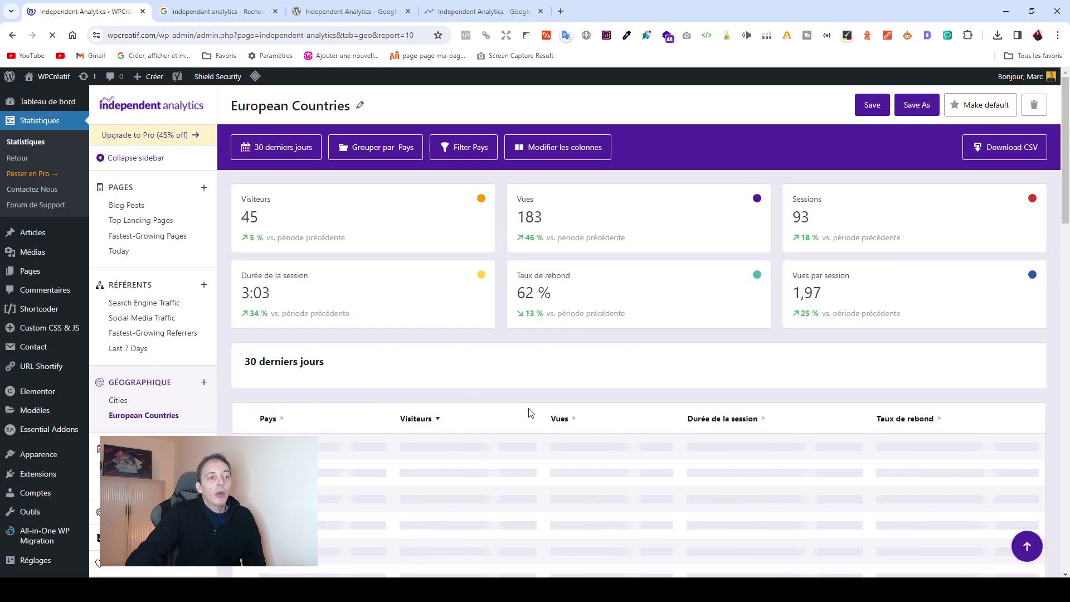
scroll(557, 379, down, 5)
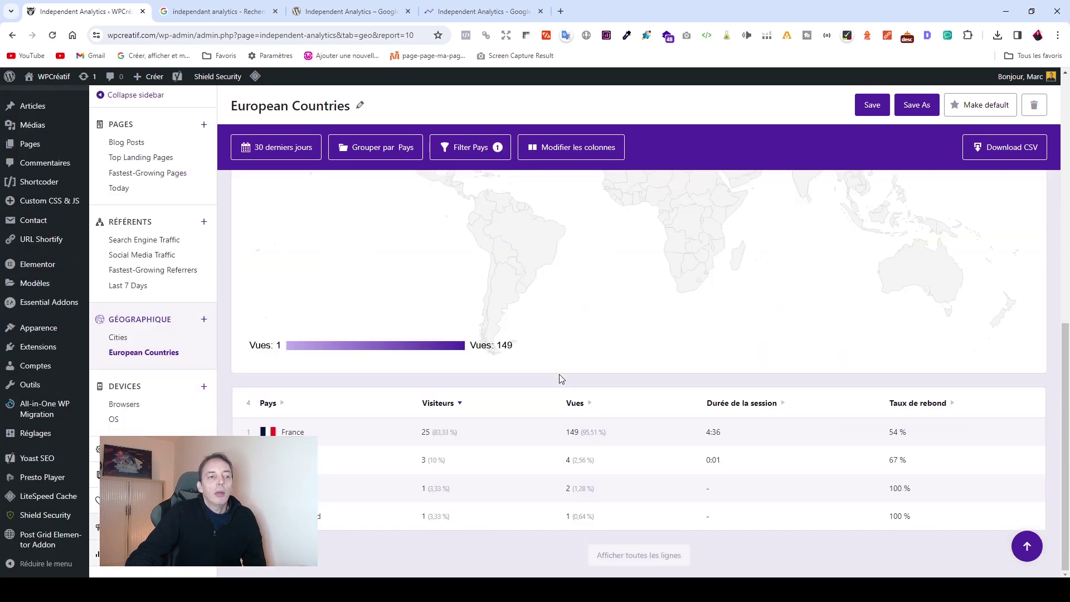
scroll(559, 374, up, 1)
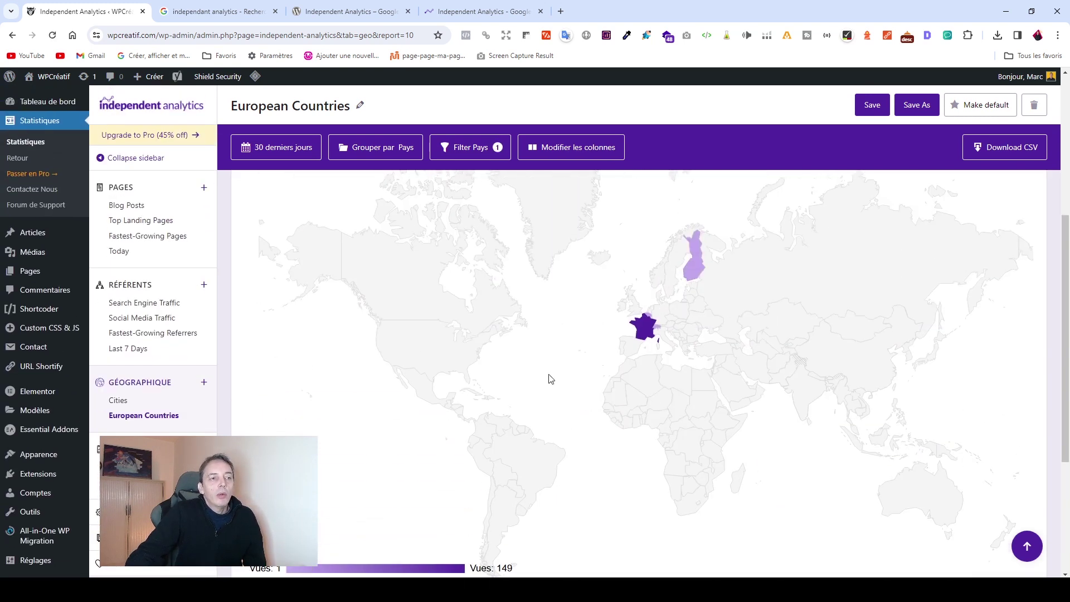
scroll(613, 401, down, 2)
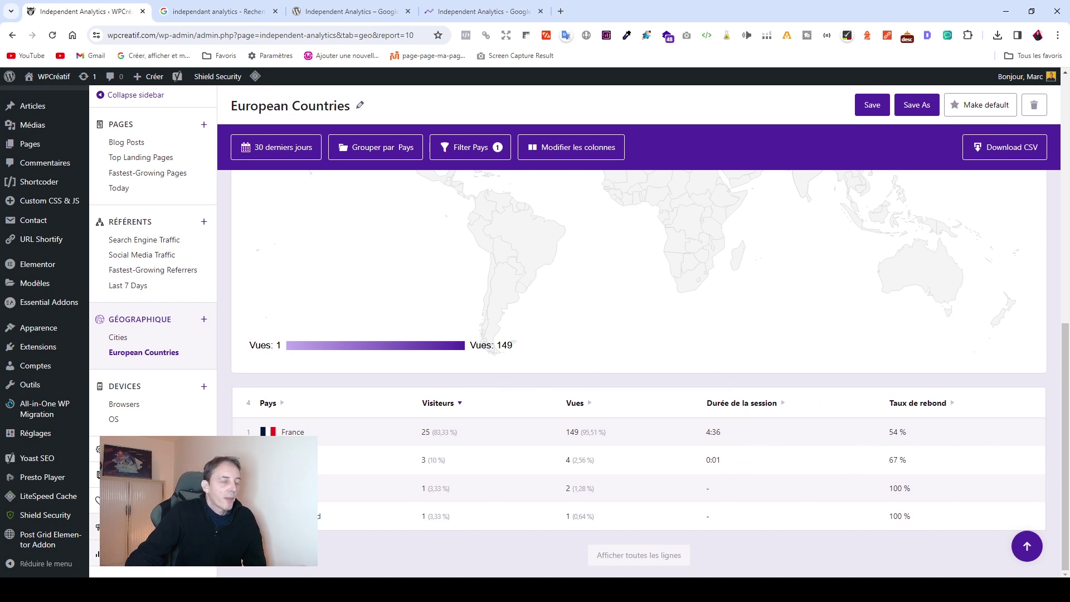
- View the Browsers and OS reports under Devices, checking their charts and visitor breakdown tables
click(125, 405)
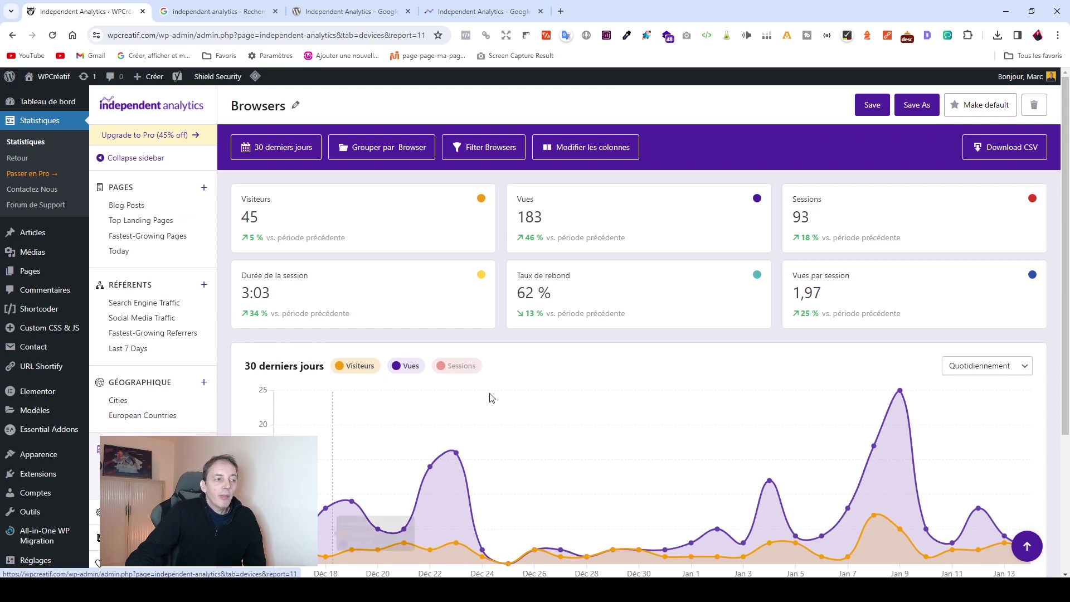
scroll(490, 395, down, 4)
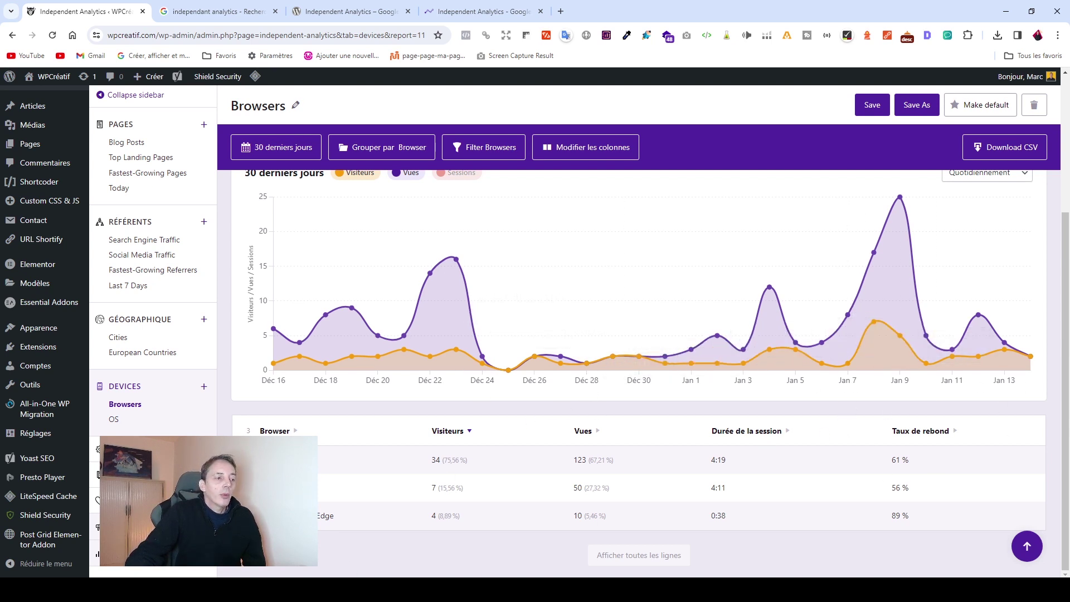
mouse_move(367, 590)
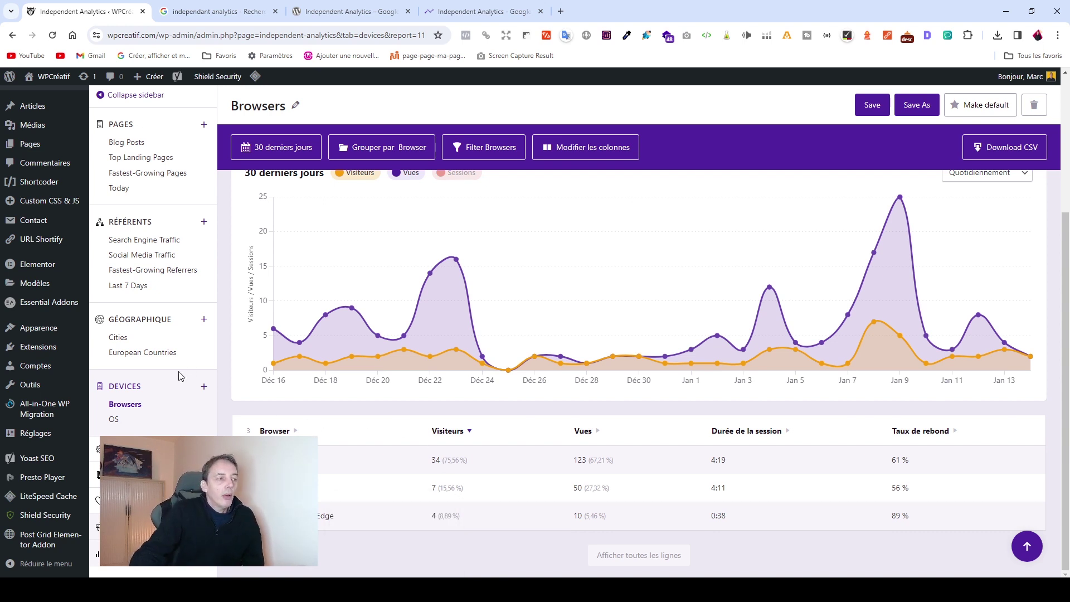
click(115, 421)
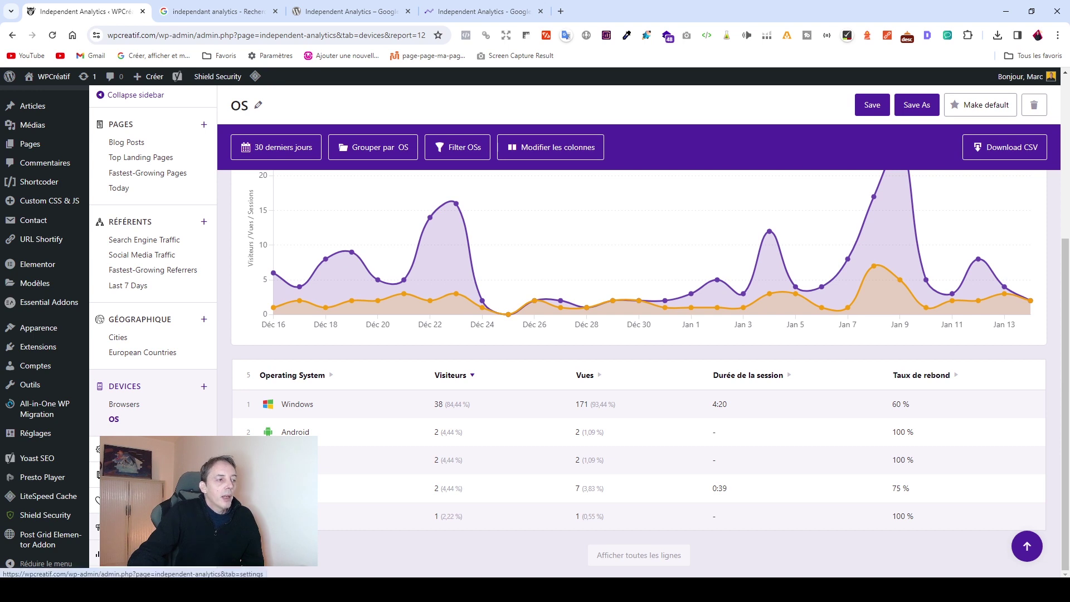
- View the plugin's basic settings and the Statistiques widget on the WordPress dashboard, returning to the Pages report from the widget
click(119, 449)
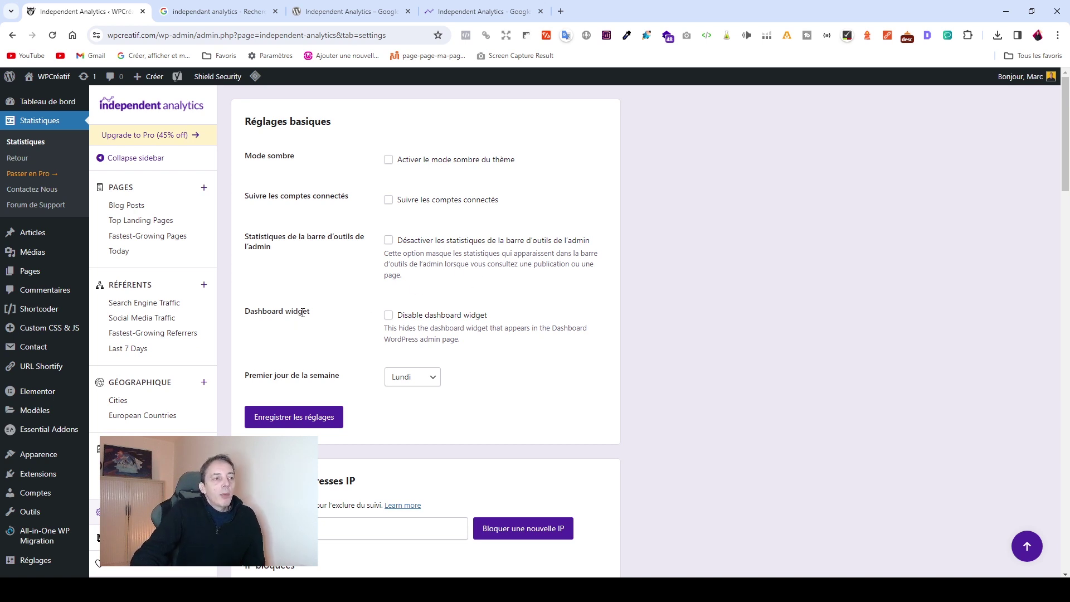
click(46, 105)
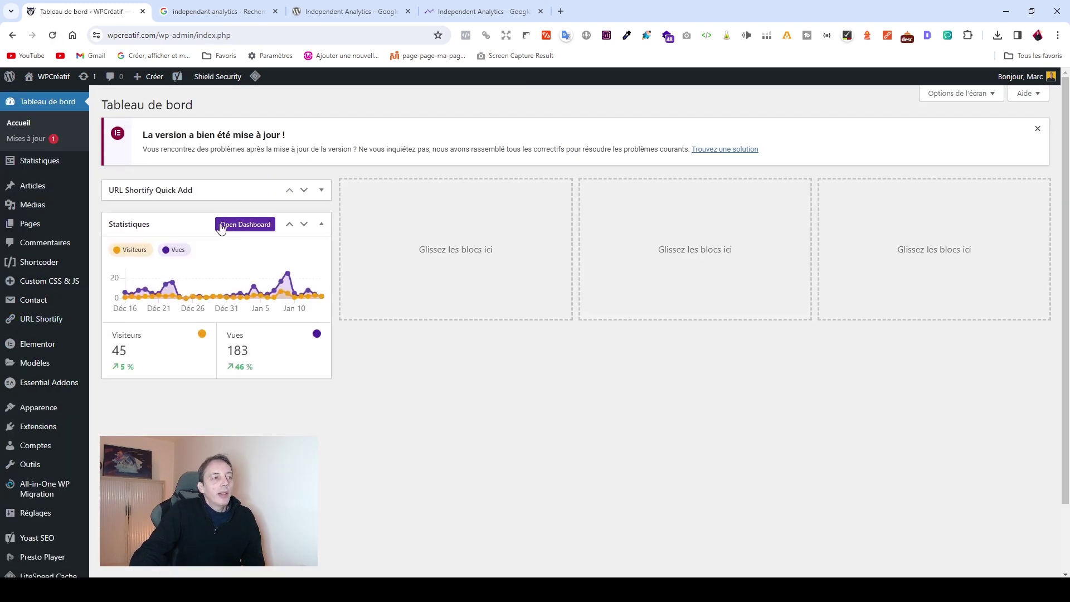
click(222, 229)
scroll(492, 193, down, 1)
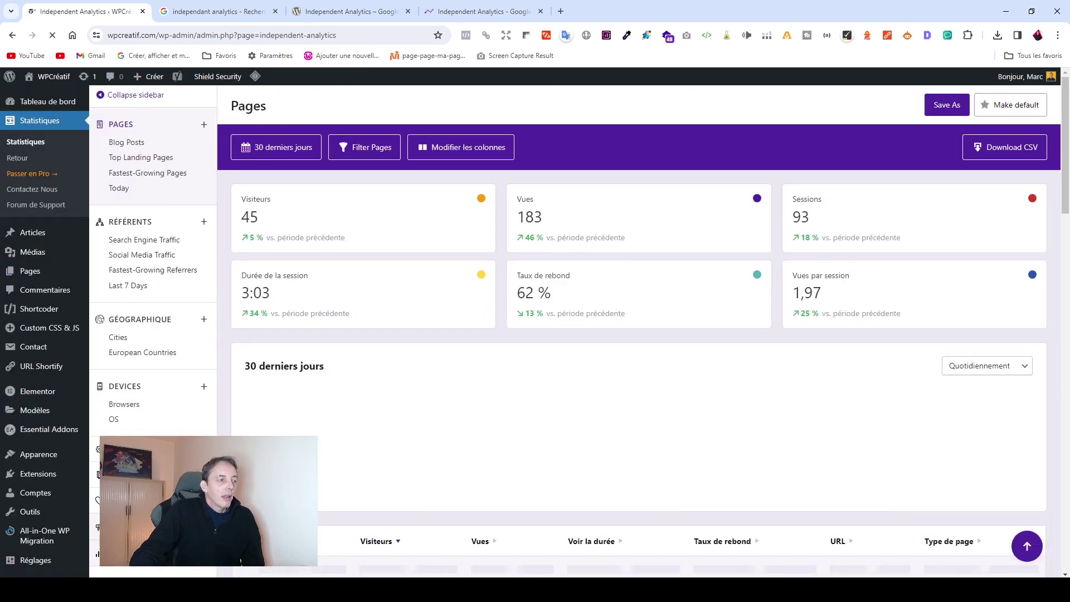
- Open the plugin's settings and review the options for blocking IP addresses and blocking by user role
click(123, 512)
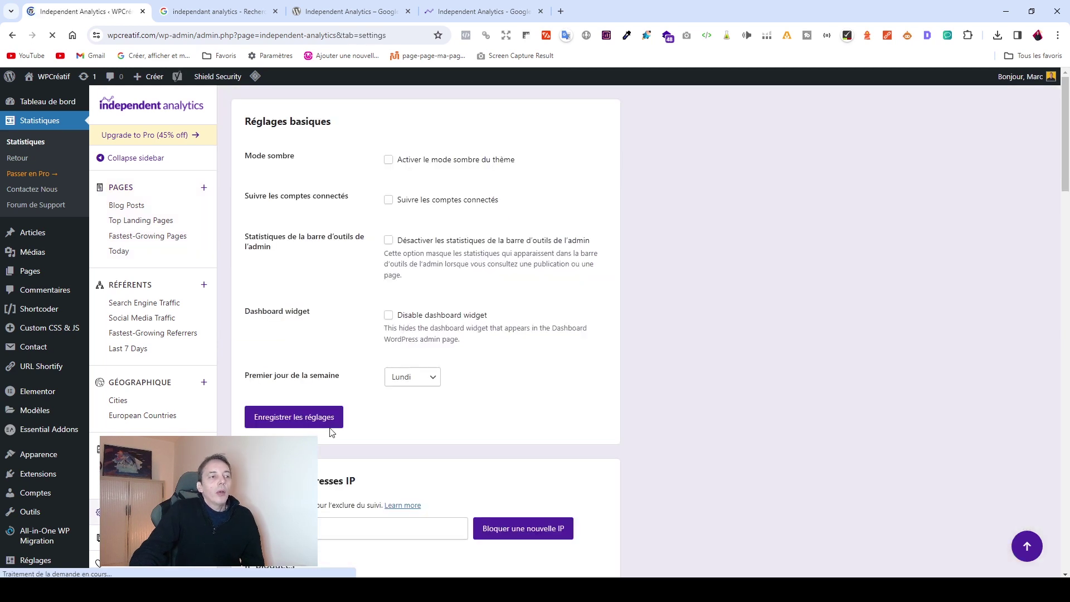
scroll(331, 432, down, 5)
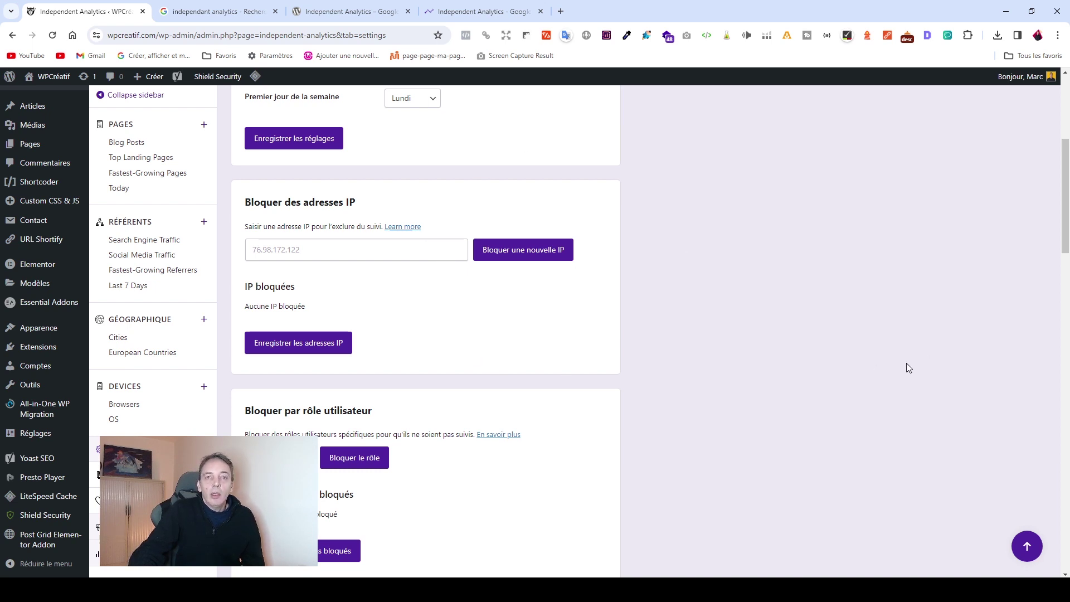
scroll(896, 370, down, 1)
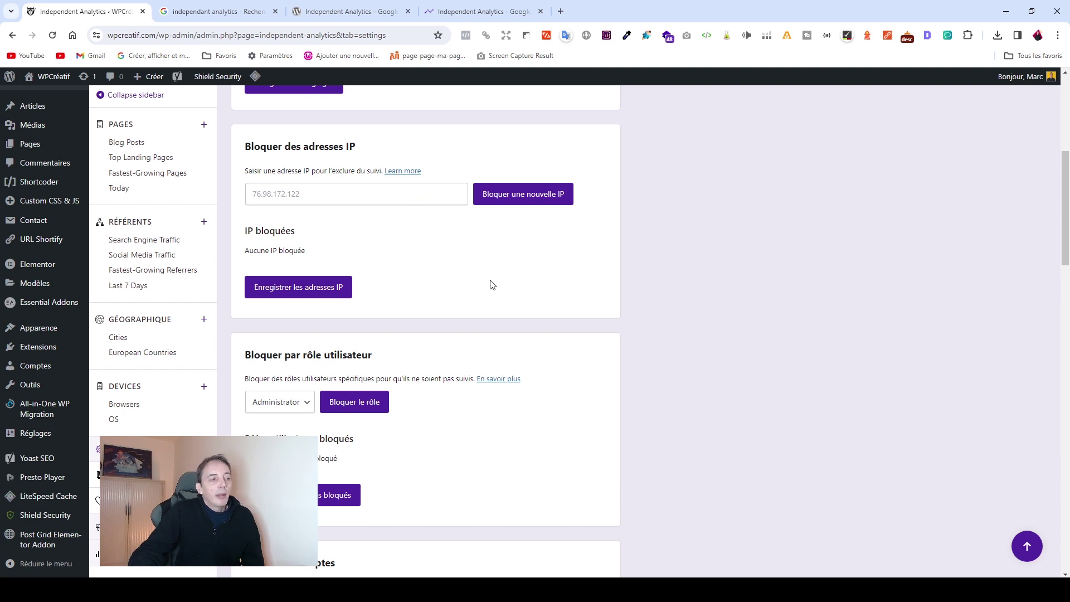
scroll(492, 285, down, 3)
- Check which user roles can be chosen under Droits des comptes, leaving the role selection on its placeholder
scroll(492, 285, down, 4)
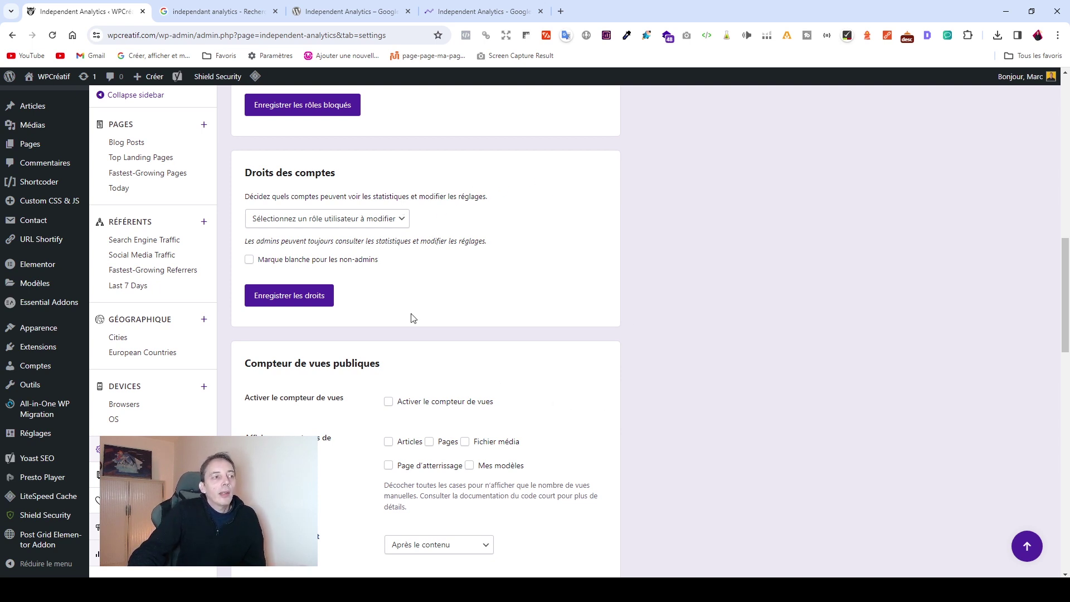
click(327, 220)
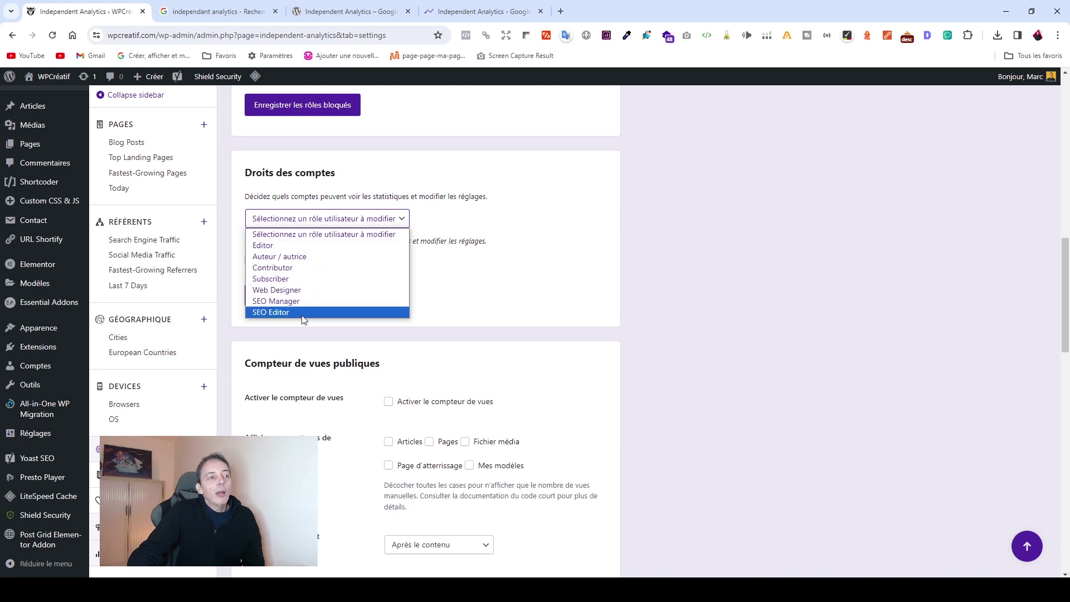
click(291, 236)
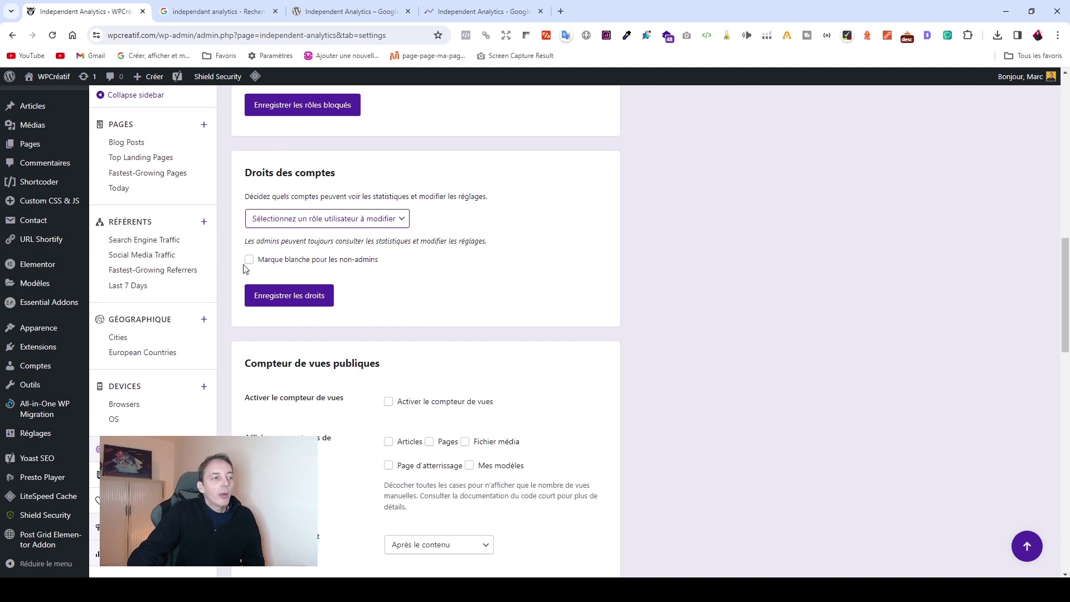
- Review the Compteur de vues publiques settings, including publication types, placement, excluded pages, label, icon and shortcode
scroll(578, 316, down, 1)
scroll(577, 316, down, 3)
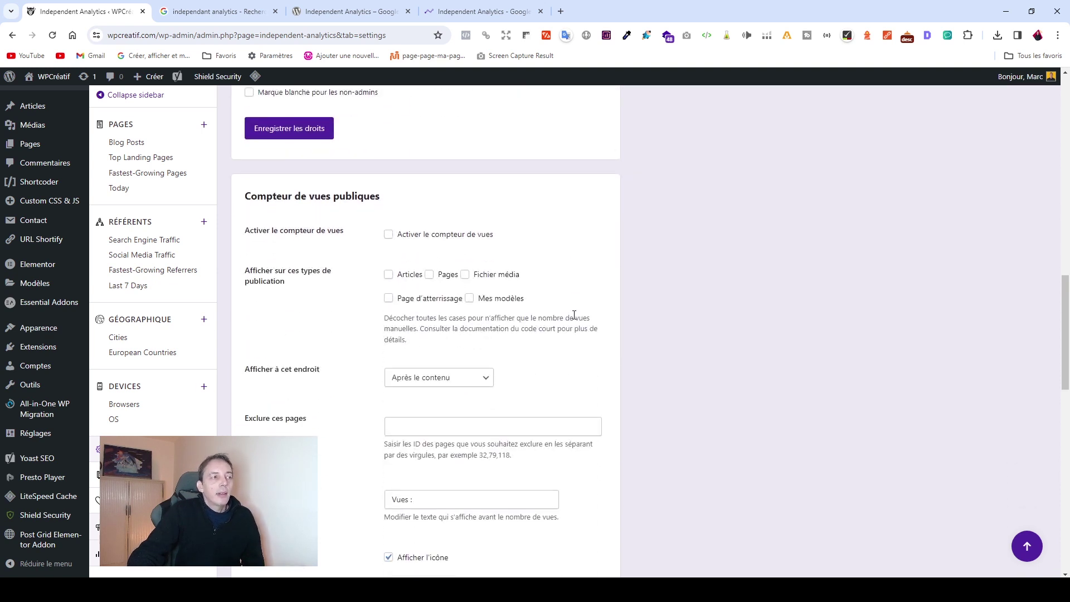
scroll(574, 316, down, 1)
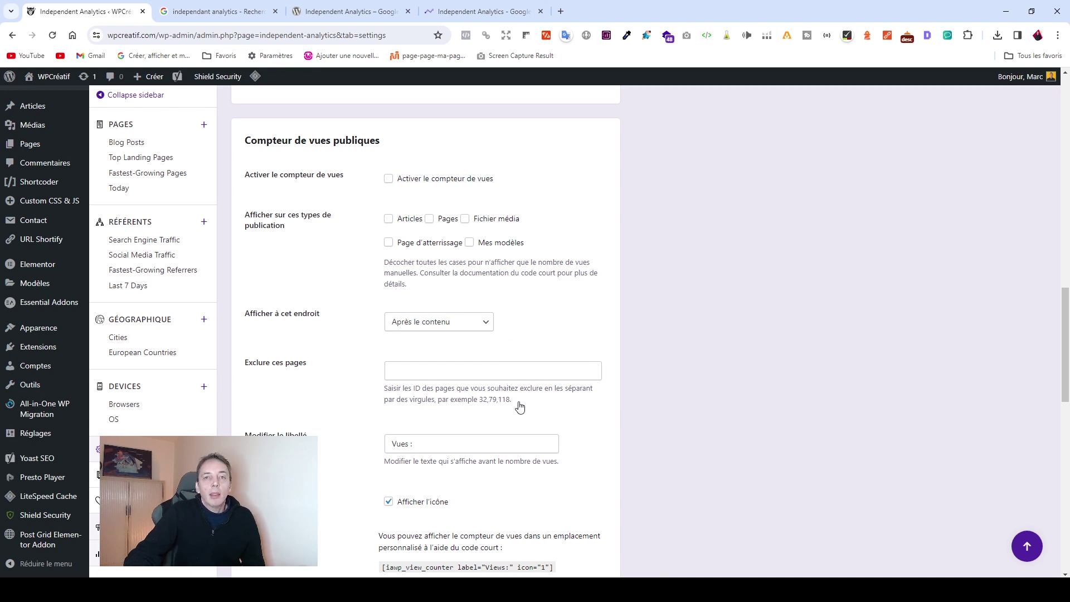
scroll(519, 406, down, 1)
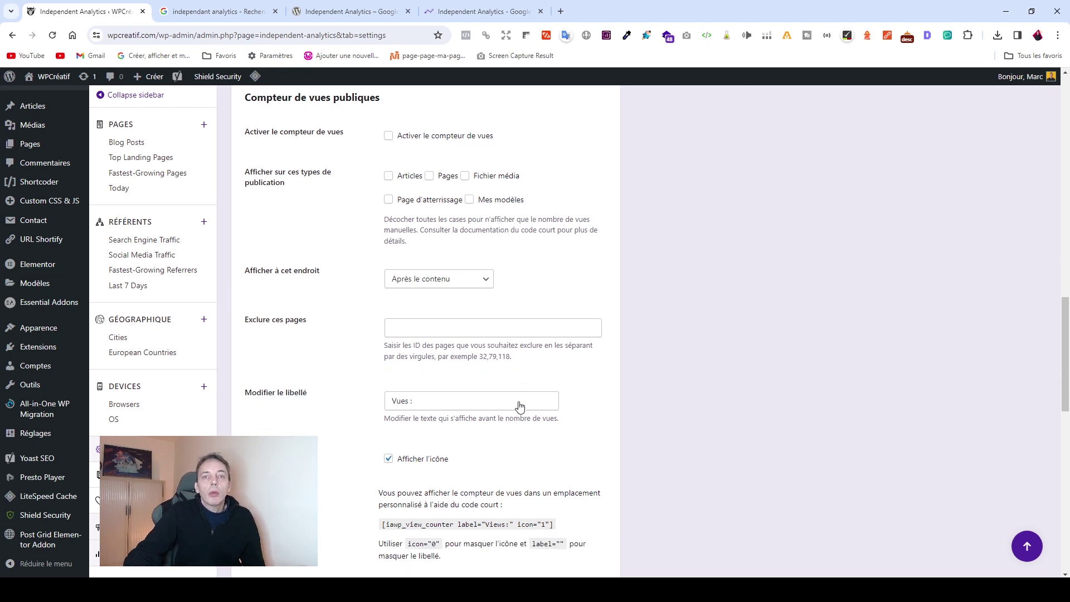
scroll(519, 407, down, 1)
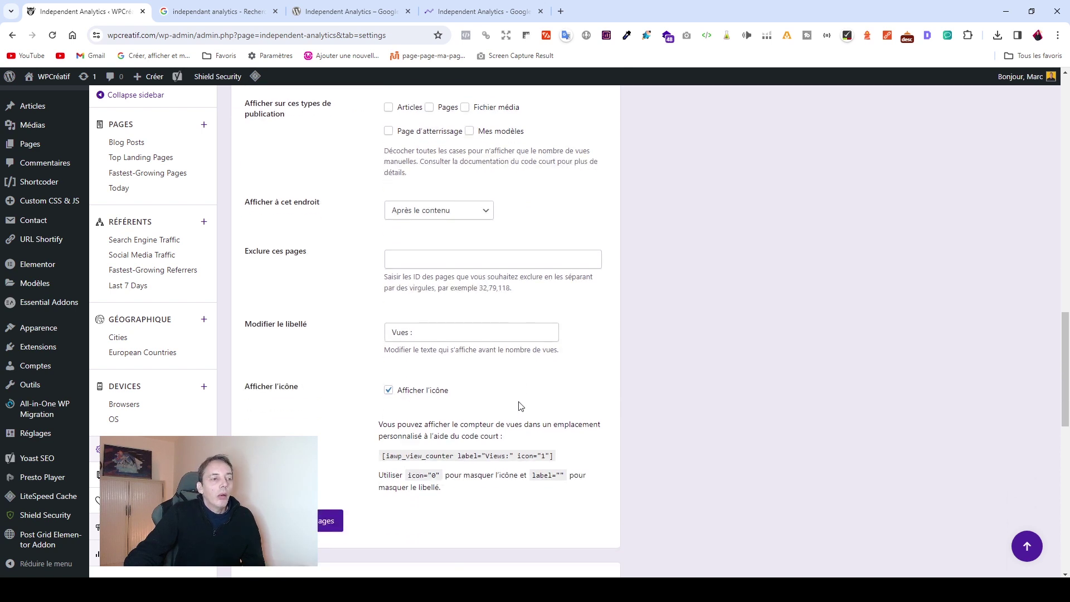
- Review the report export and import, CSV data export and data deletion options, returning to Réglages basiques
scroll(519, 406, down, 7)
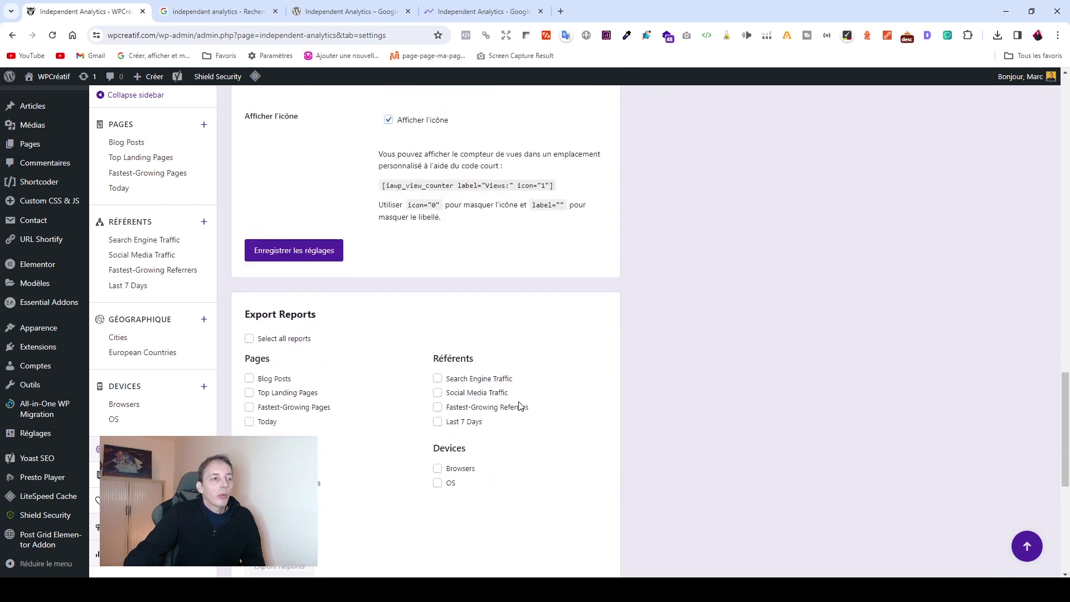
scroll(519, 407, down, 1)
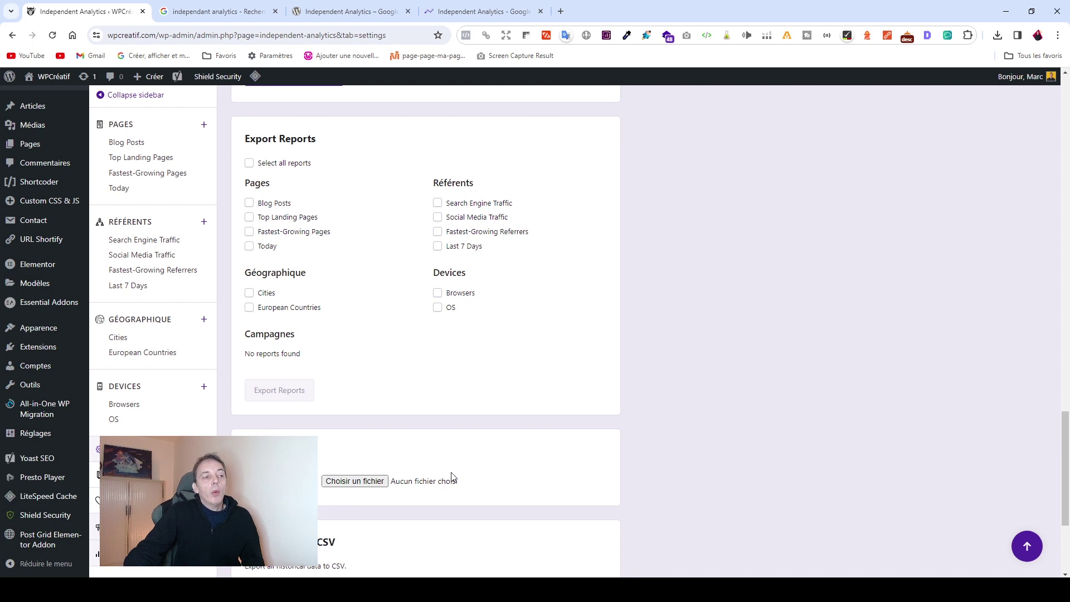
scroll(449, 473, down, 3)
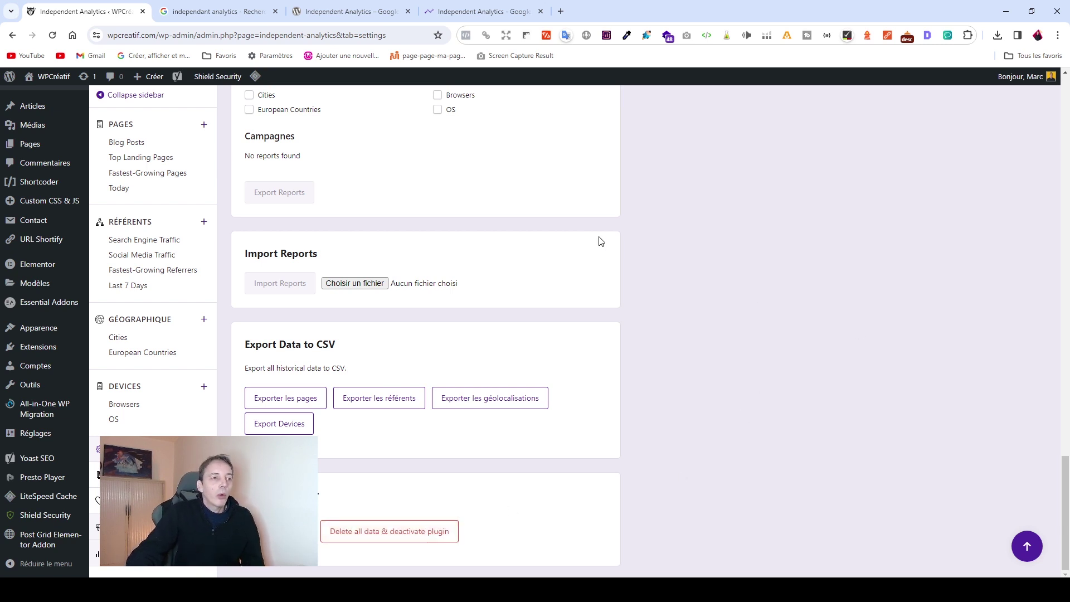
scroll(597, 239, up, 4)
scroll(600, 241, up, 12)
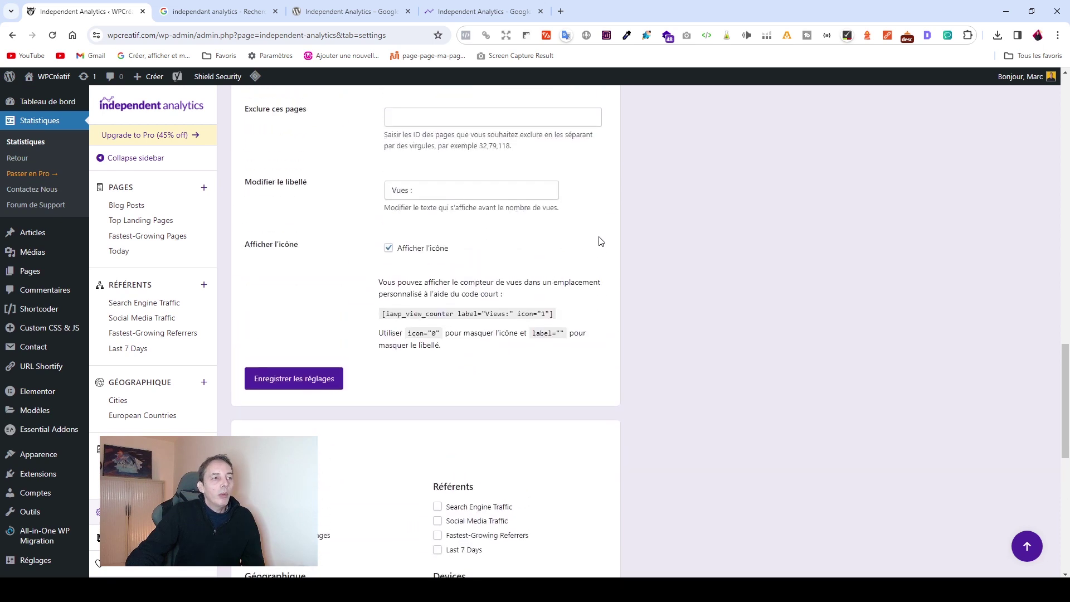
scroll(601, 240, up, 15)
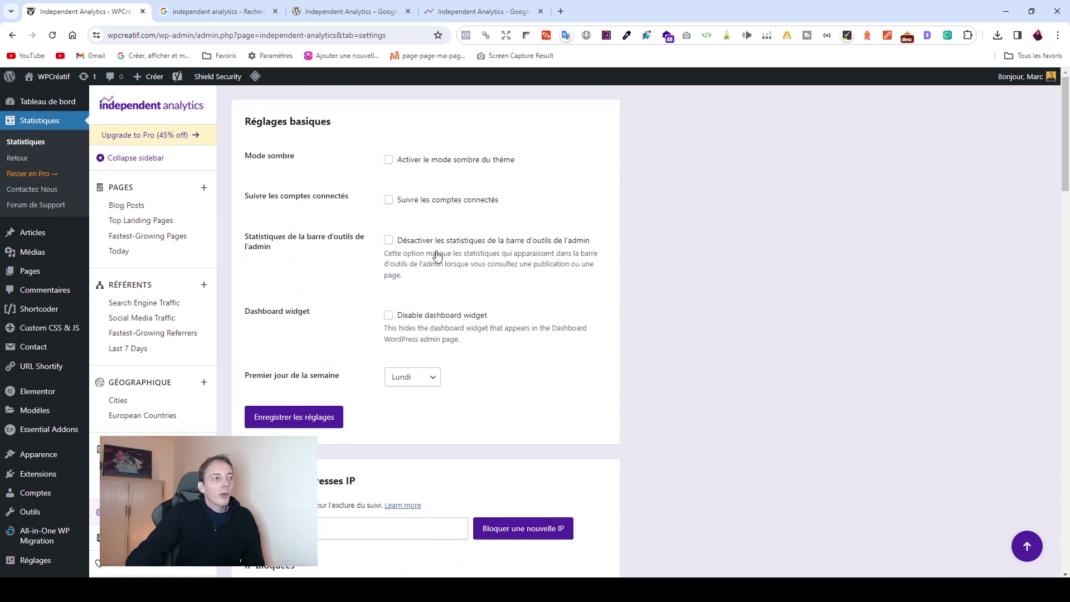
- Open the Independent Analytics Pro pricing page and compare the features of the Free and Pro plans
click(170, 139)
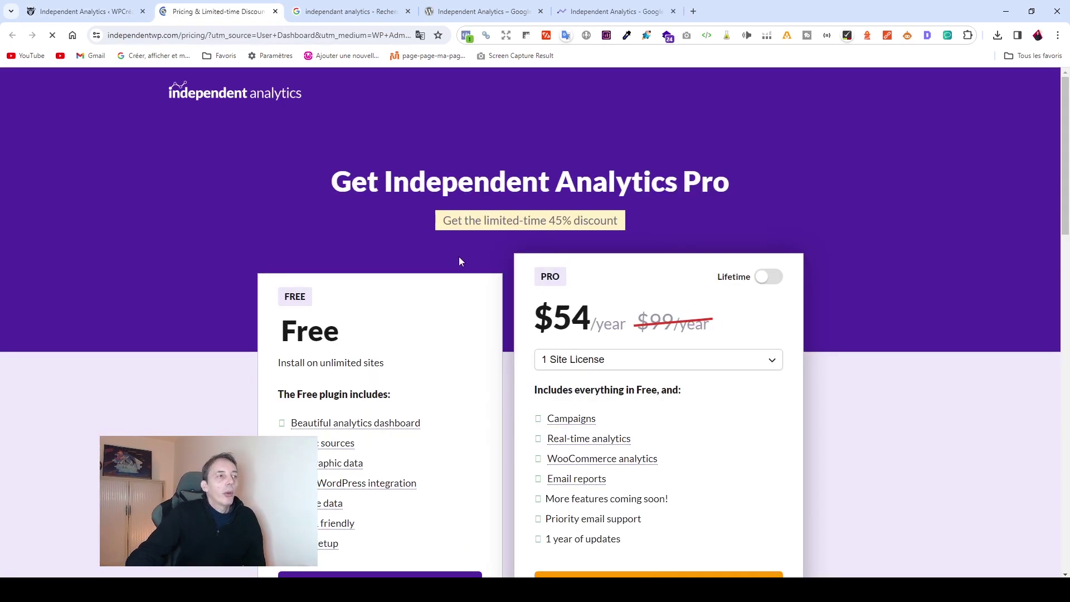
scroll(772, 357, down, 2)
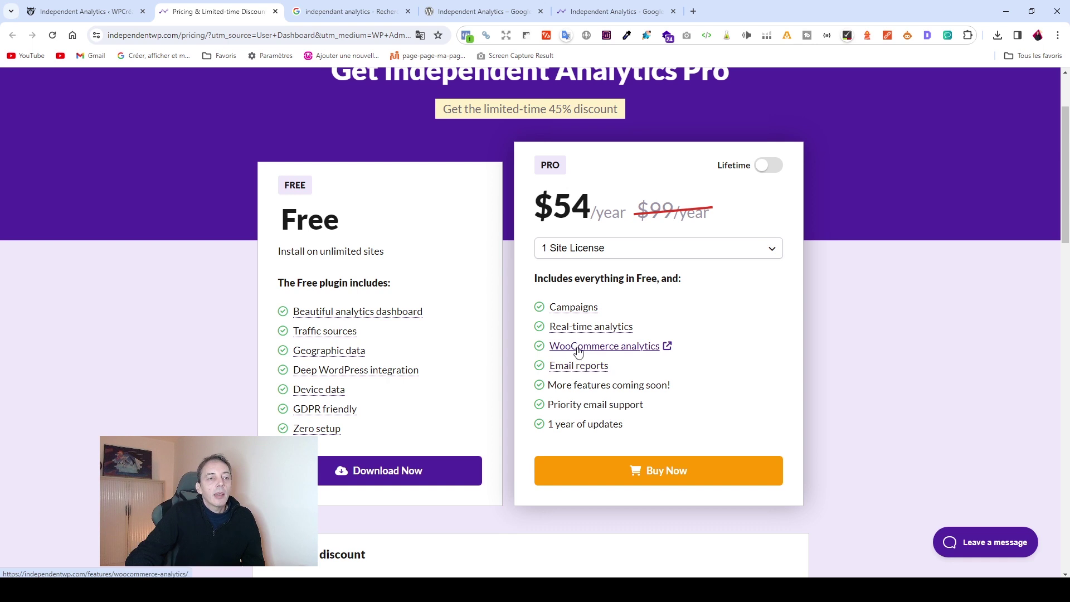
scroll(652, 296, down, 2)
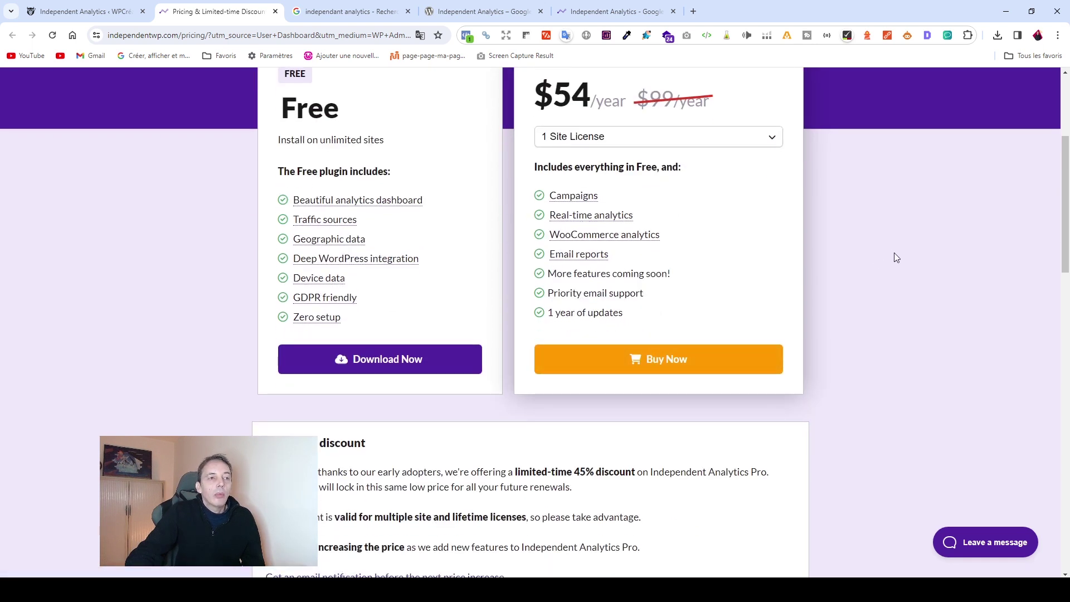
scroll(893, 256, up, 2)
scroll(873, 261, up, 1)
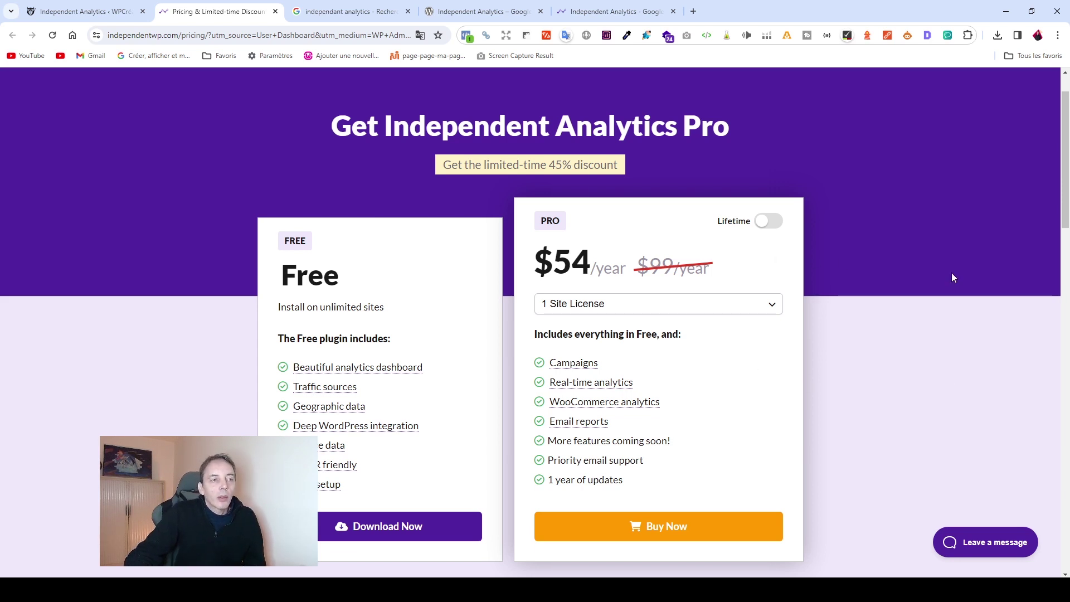
scroll(974, 296, up, 1)
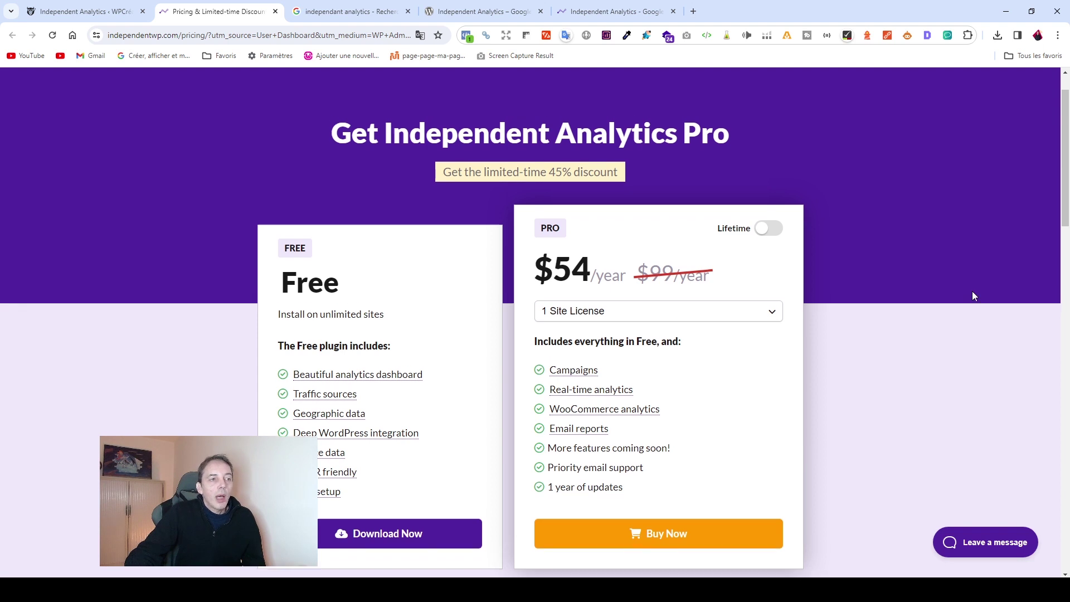
scroll(972, 292, down, 3)
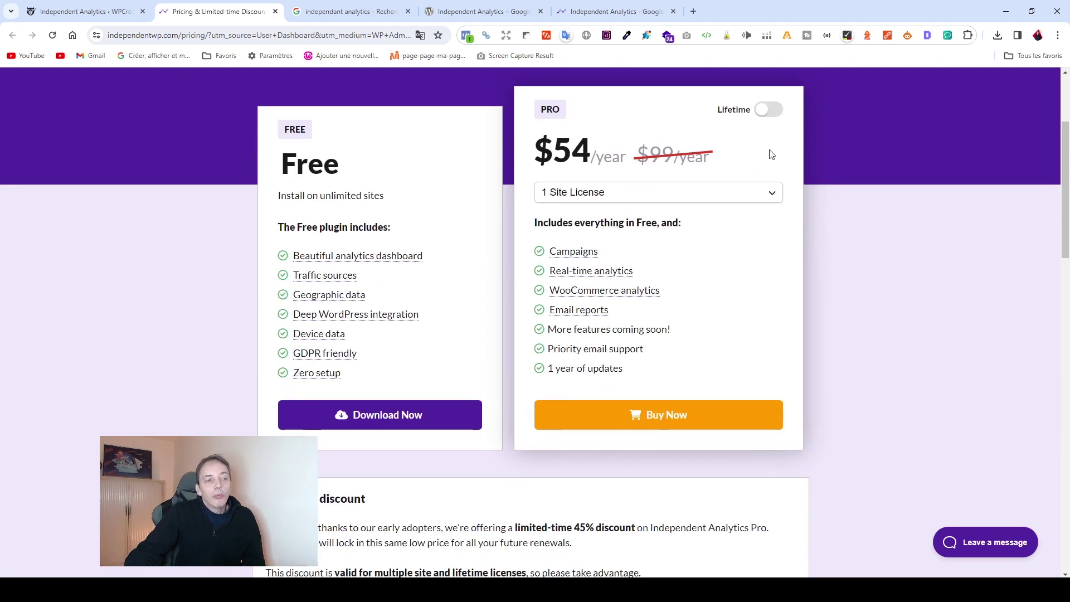
- Switch the Pro plan's pricing to Lifetime and select the Unlimited Sites License
click(764, 111)
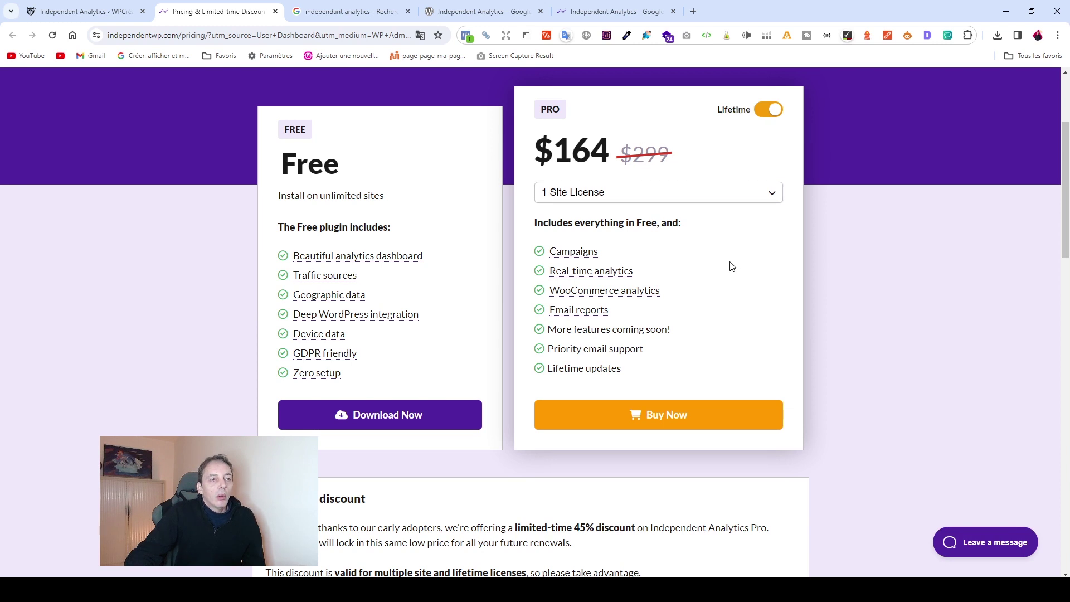
click(755, 196)
click(755, 196)
click(755, 196)
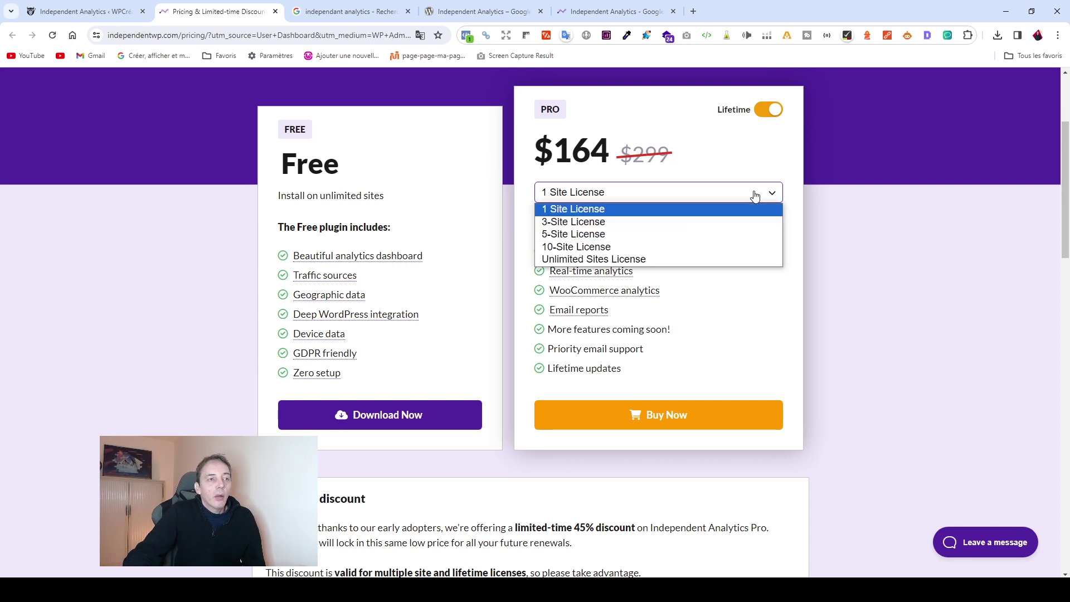
click(685, 259)
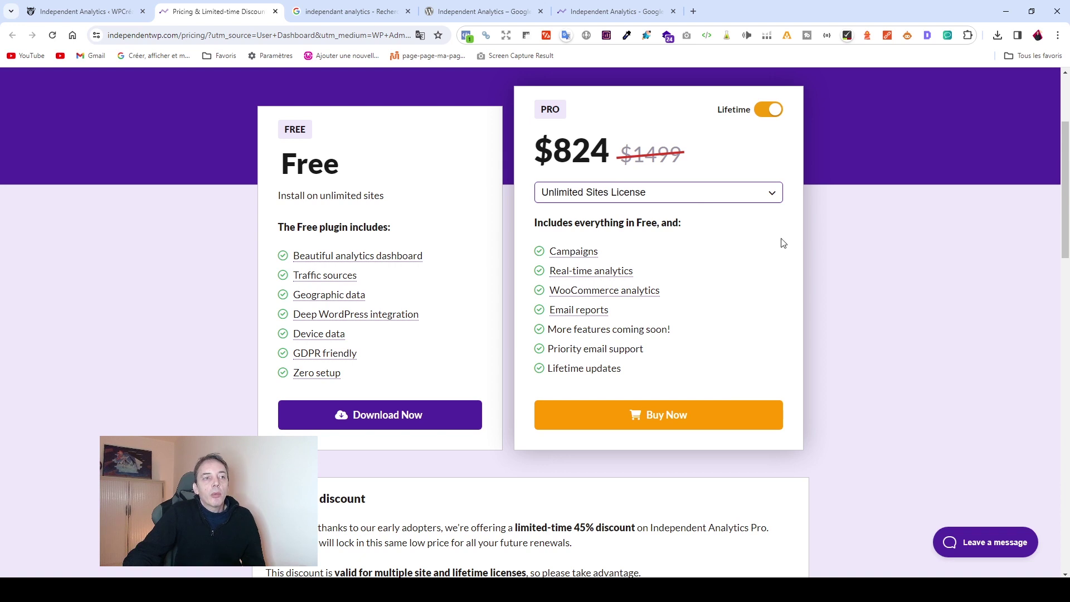
scroll(681, 271, up, 2)
scroll(680, 271, up, 1)
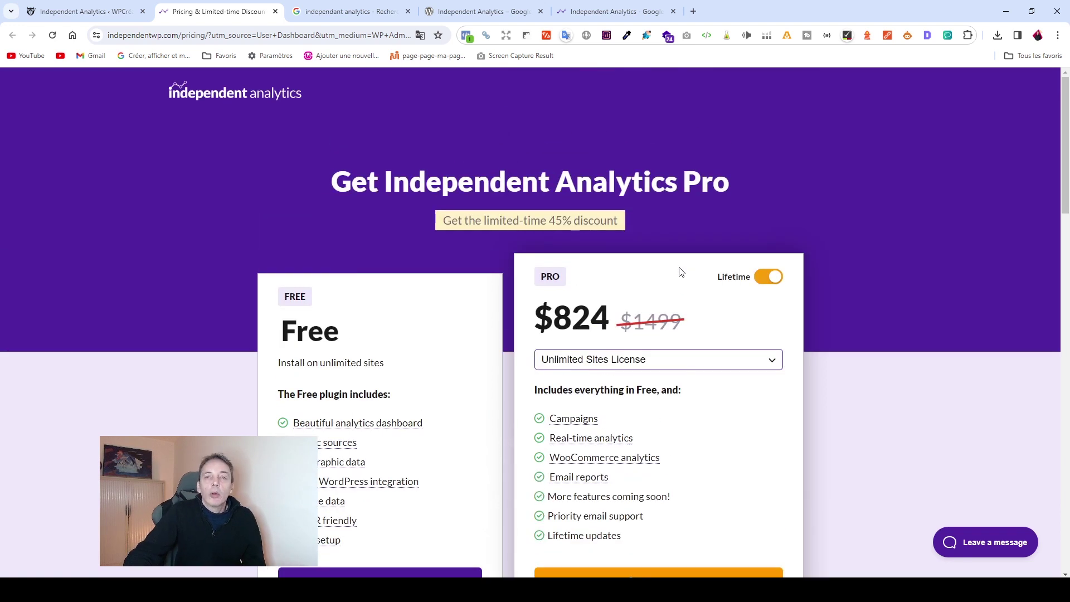